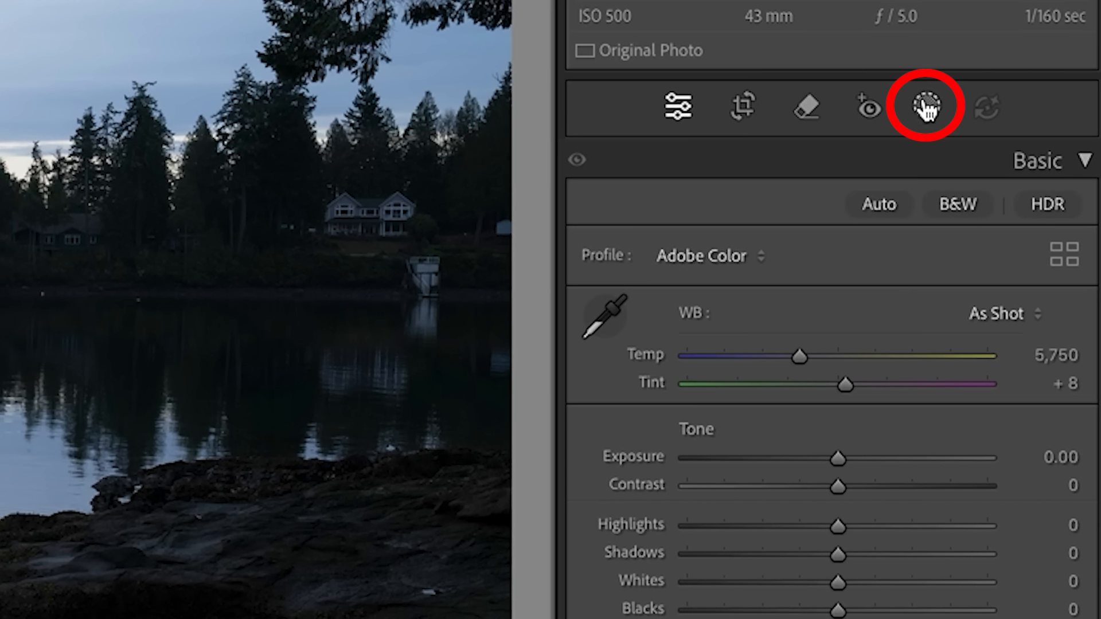
- Create an object mask over the rocky foreground shore and raise its Exposure to 4.00
click(983, 160)
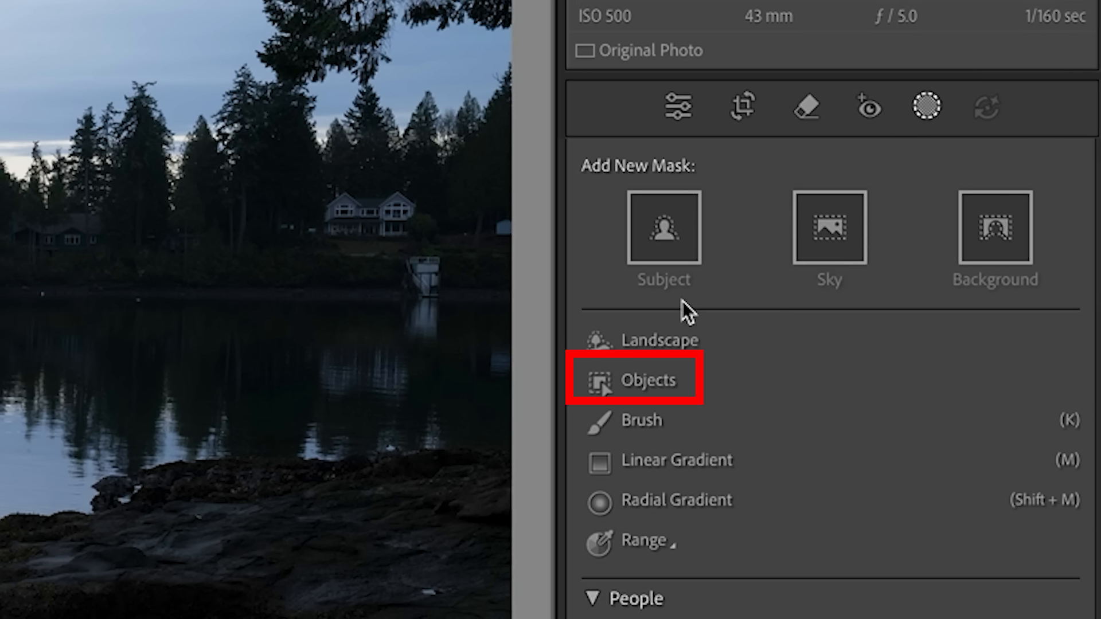
click(648, 380)
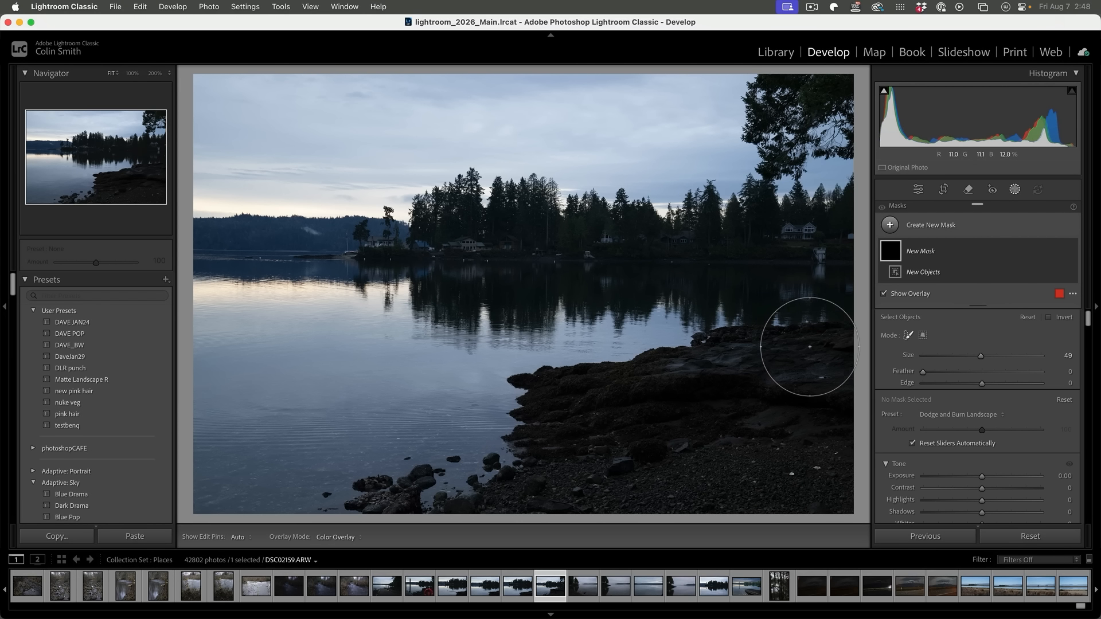
mouse_move(810, 346)
mouse_down()
mouse_move(669, 372)
mouse_move(601, 399)
mouse_move(493, 406)
mouse_move(489, 439)
mouse_move(740, 478)
mouse_move(815, 395)
mouse_move(848, 443)
mouse_move(821, 529)
mouse_move(648, 484)
mouse_move(690, 458)
mouse_move(640, 489)
mouse_move(504, 519)
mouse_move(364, 514)
mouse_move(515, 486)
mouse_up()
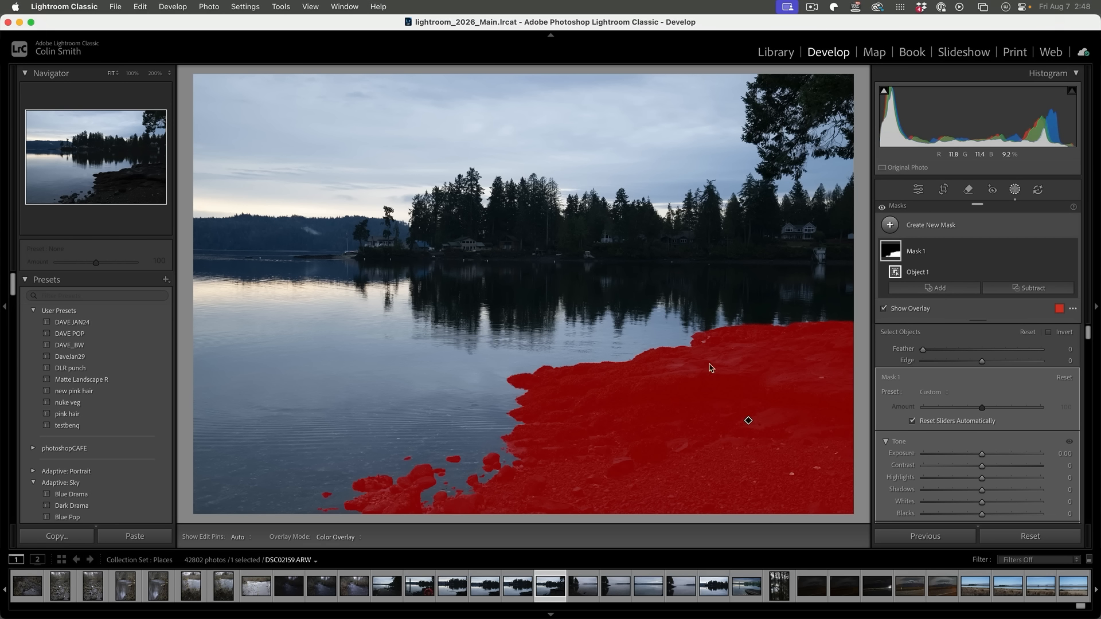
drag(982, 454, 1041, 455)
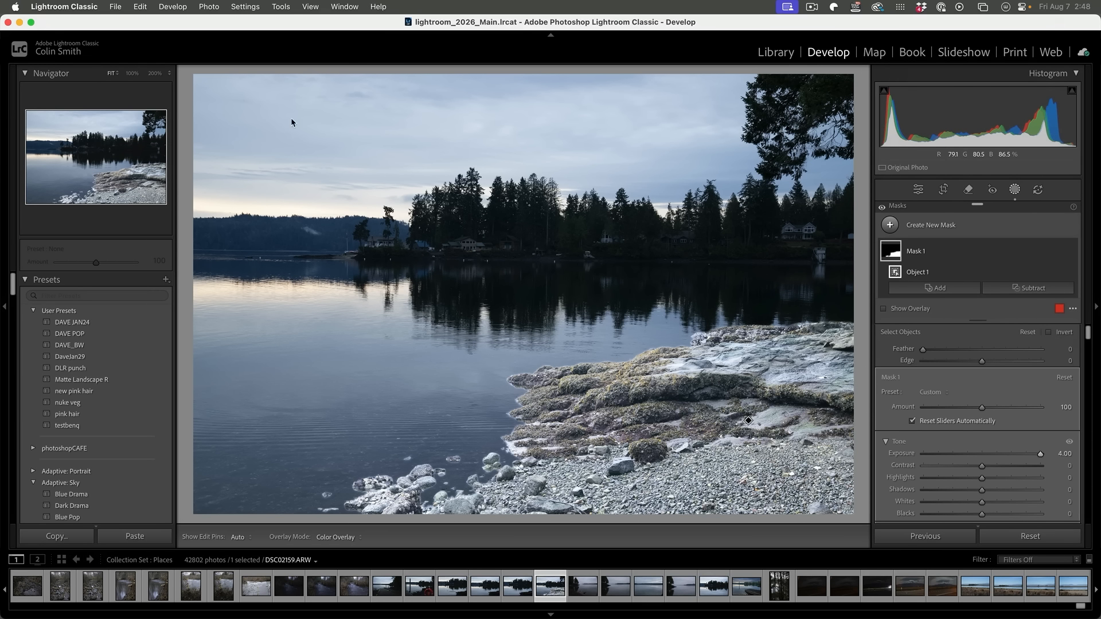
- Refine the rocky shore mask by setting its Edge to −3 and its Exposure to 1.46
click(132, 75)
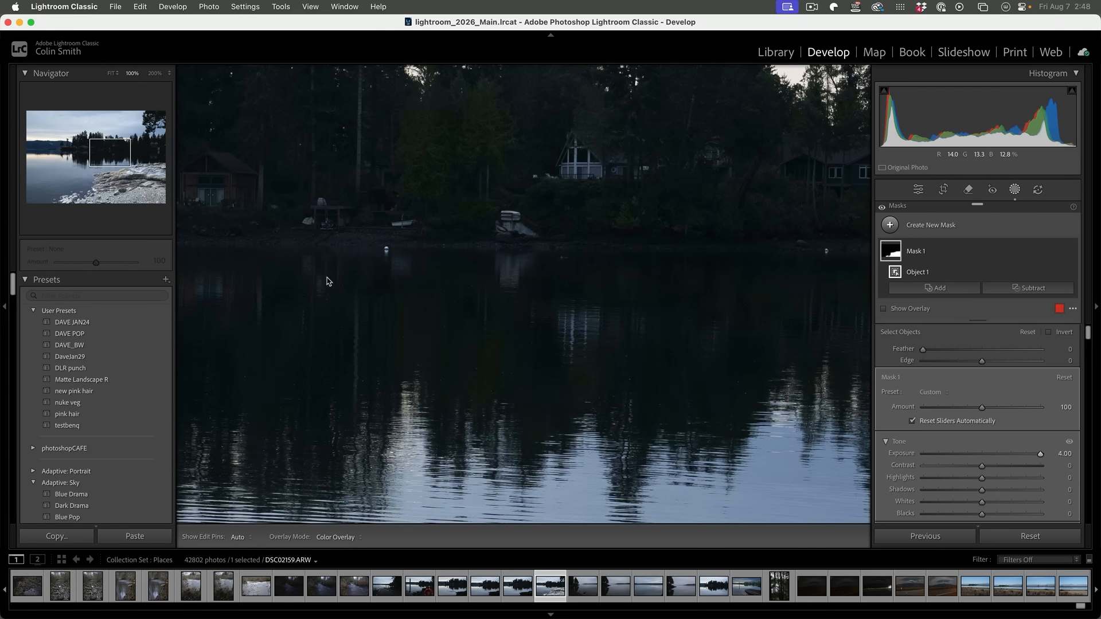
drag(652, 390, 440, 163)
drag(668, 309, 499, 212)
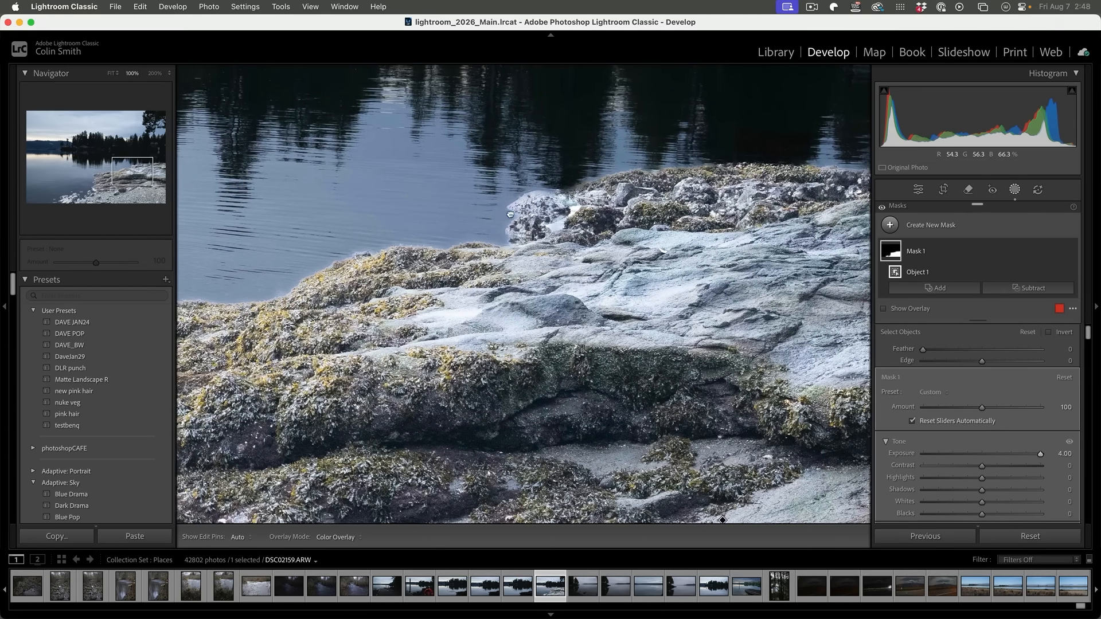
drag(298, 253, 488, 246)
drag(338, 312, 488, 303)
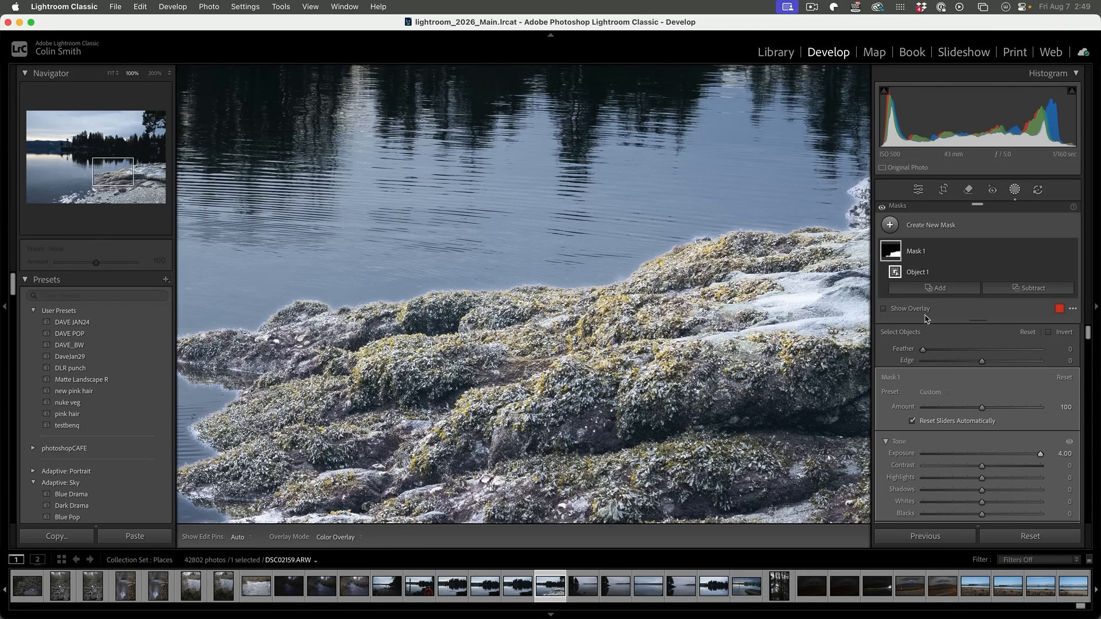
drag(982, 362, 923, 363)
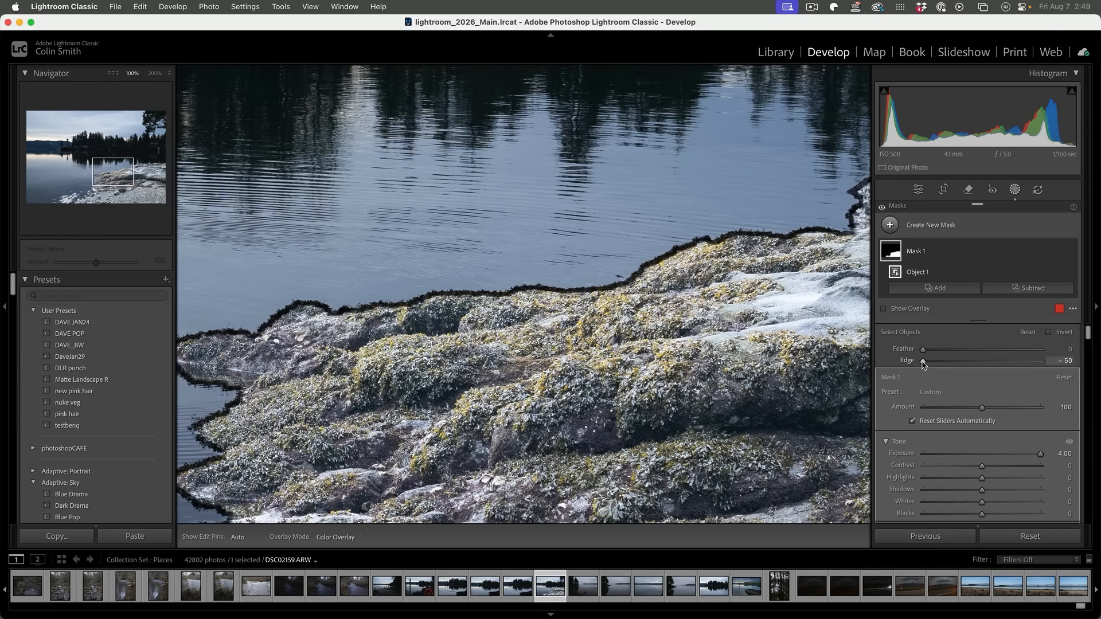
drag(924, 362, 979, 359)
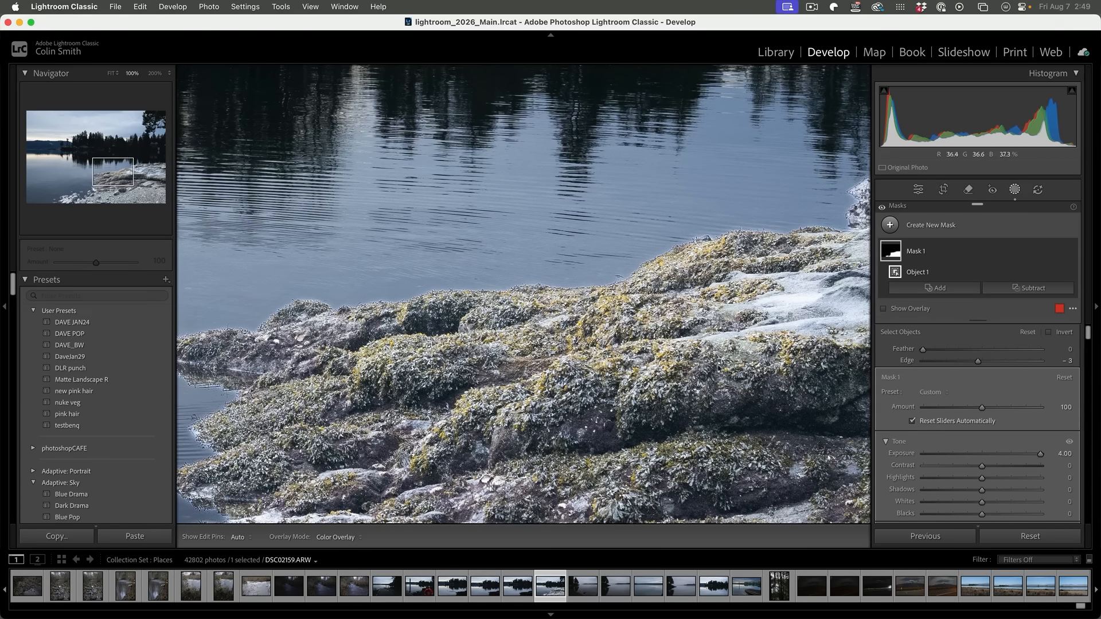
drag(925, 351, 925, 352)
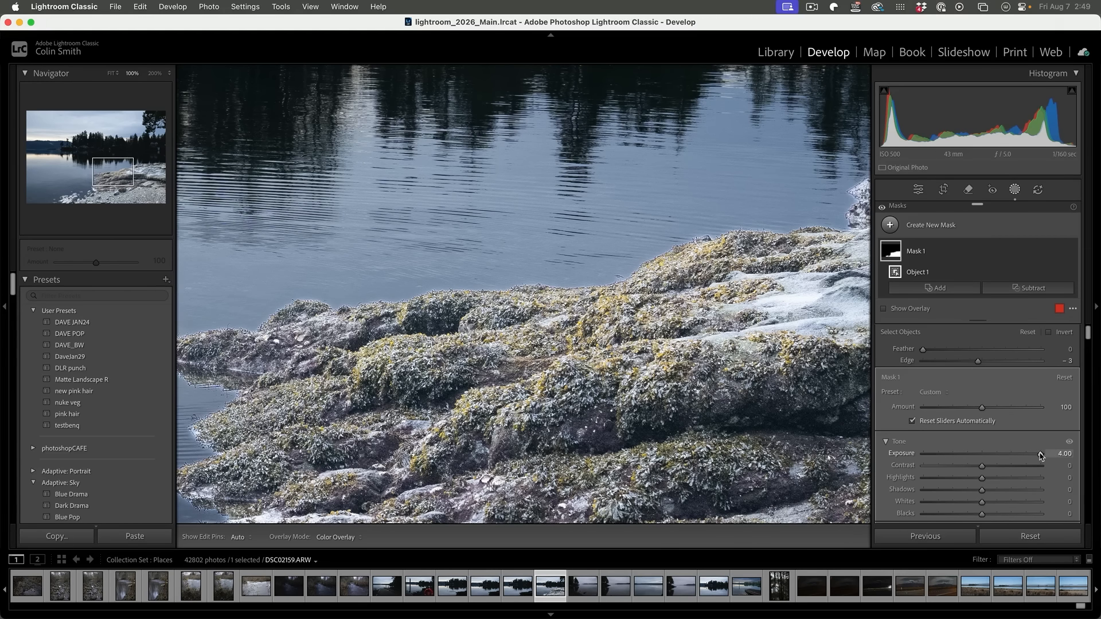
drag(1042, 455, 1002, 455)
key(z)
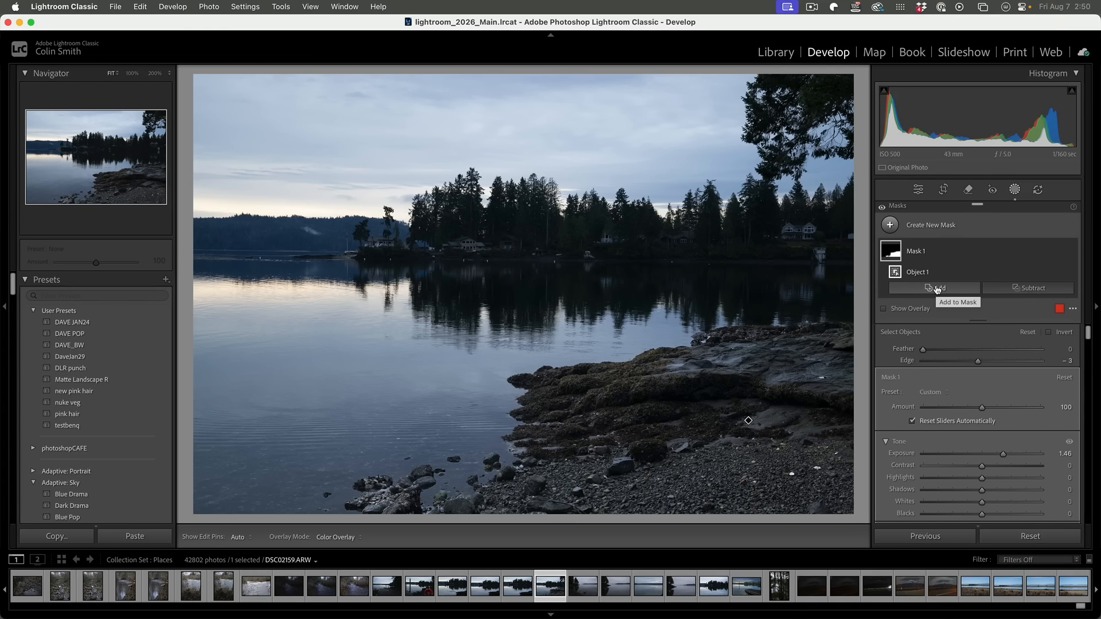
- Create a new landscape mask for Vegetation only and raise its Exposure to 0.94
click(934, 229)
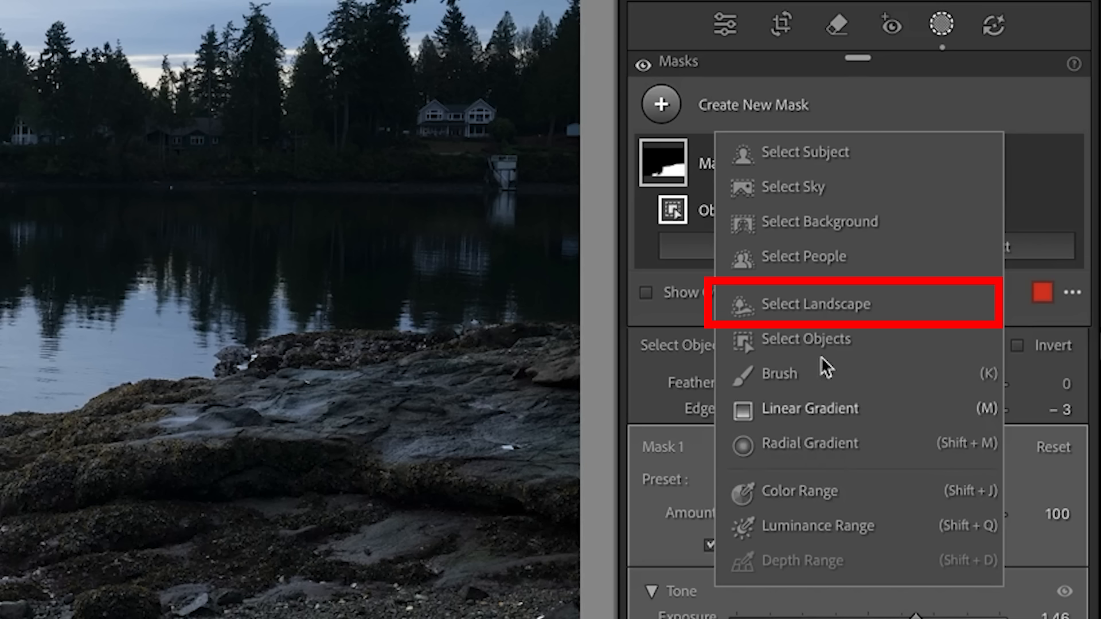
click(819, 307)
click(906, 388)
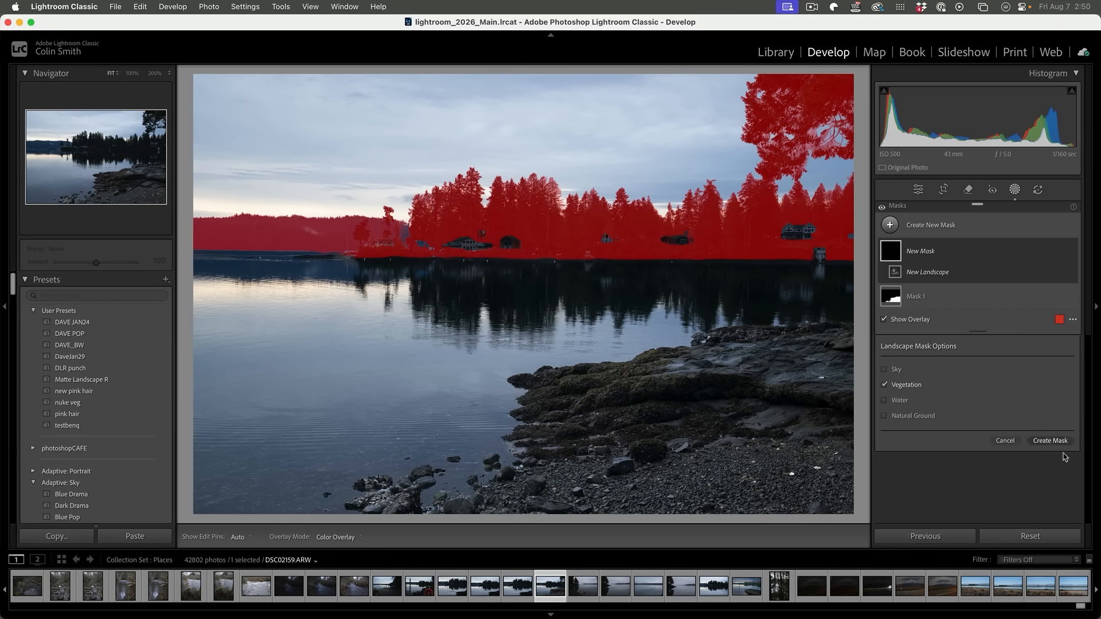
click(1050, 440)
drag(982, 480, 998, 480)
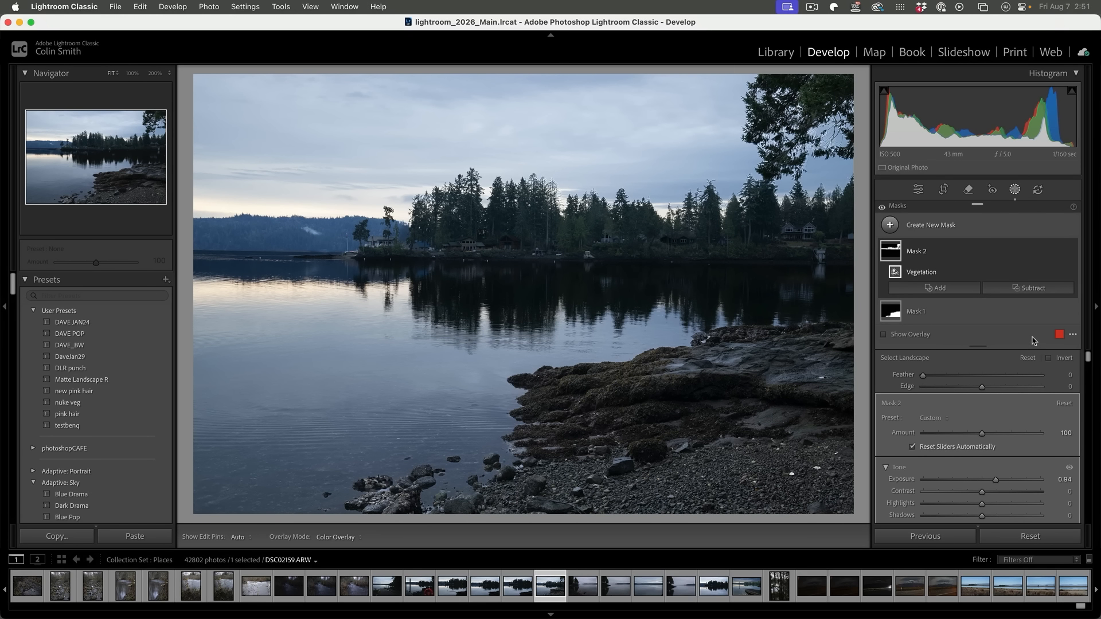
- With the mask overlay shown as Image on B&W, set the vegetation mask's Edge to −28 and Exposure to 1.38
click(931, 335)
click(1070, 336)
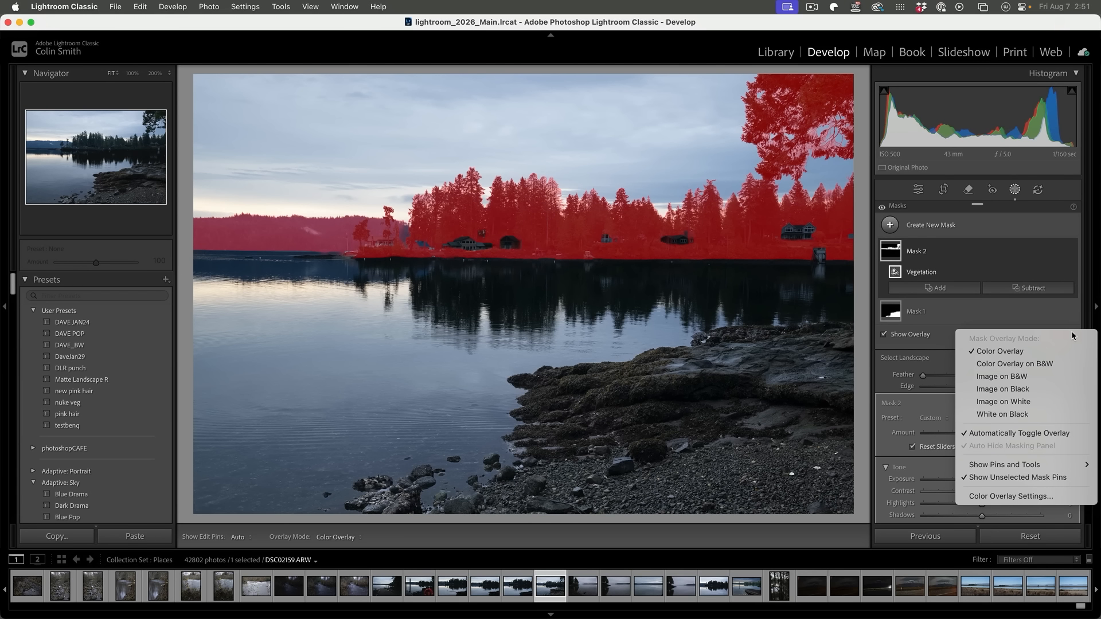
click(1001, 376)
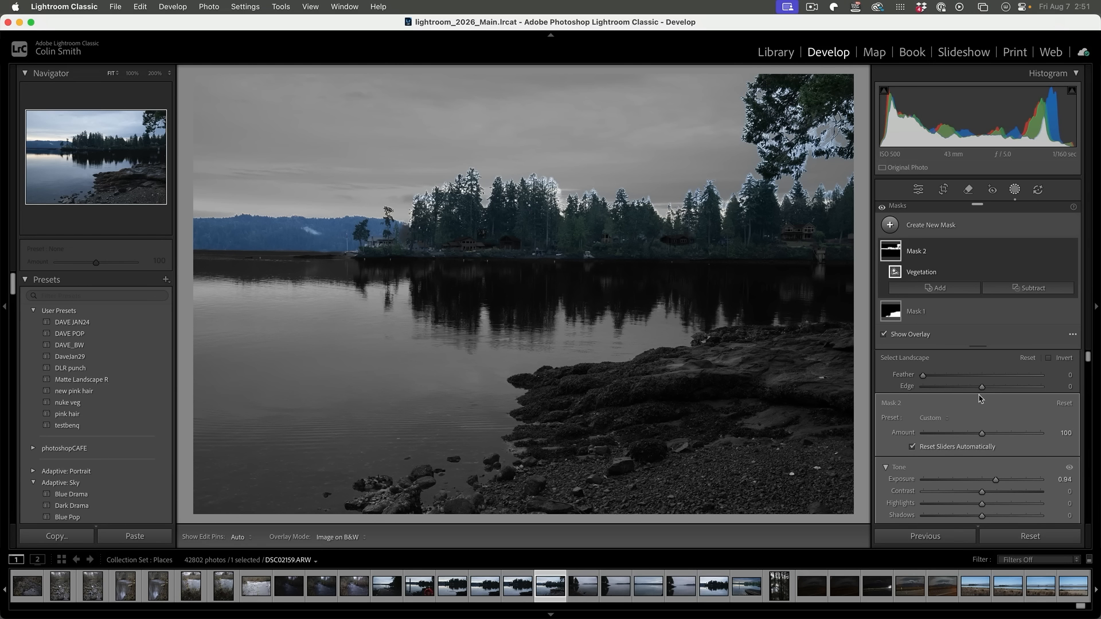
drag(978, 390, 949, 392)
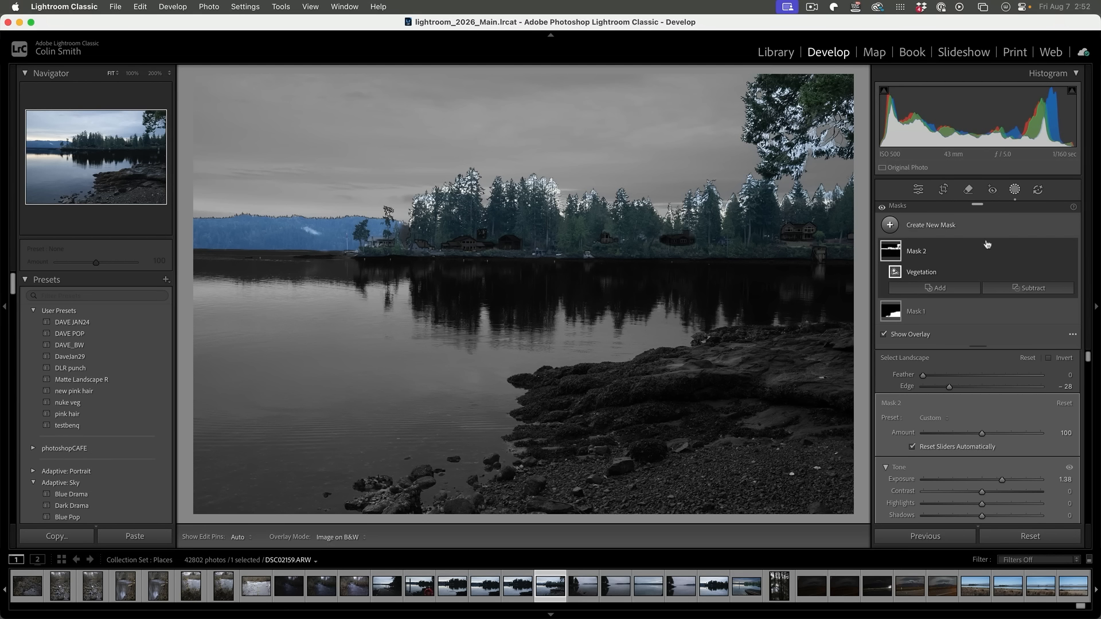
- Subtract from the vegetation mask with an Auto Mask brush at Density 100, painting over the sky along the treetops and between the overhanging branches
click(1025, 293)
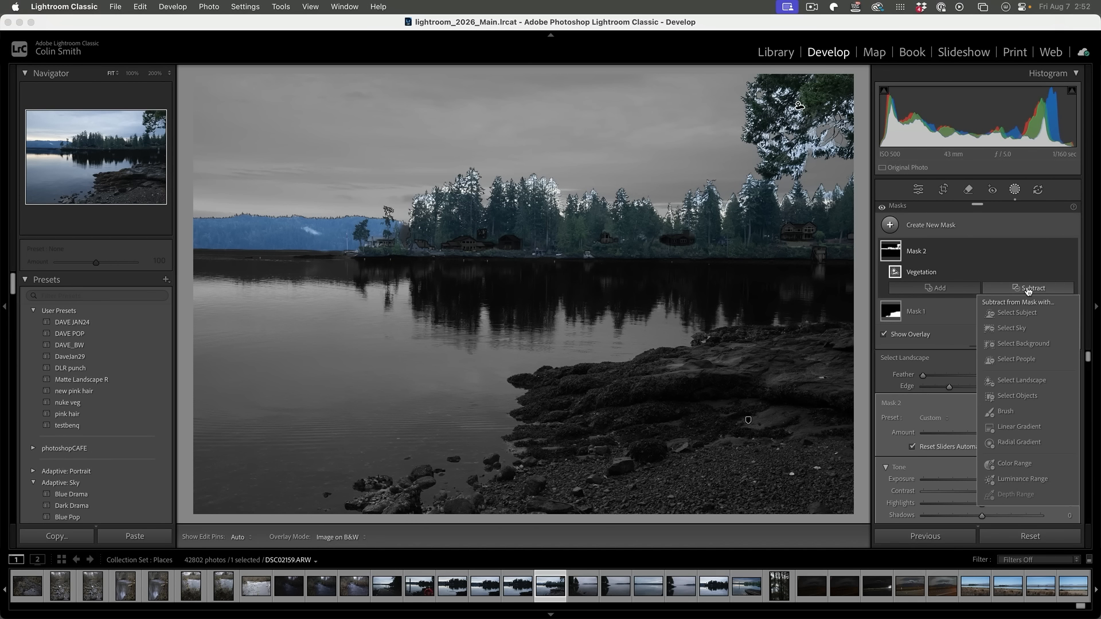
click(1009, 413)
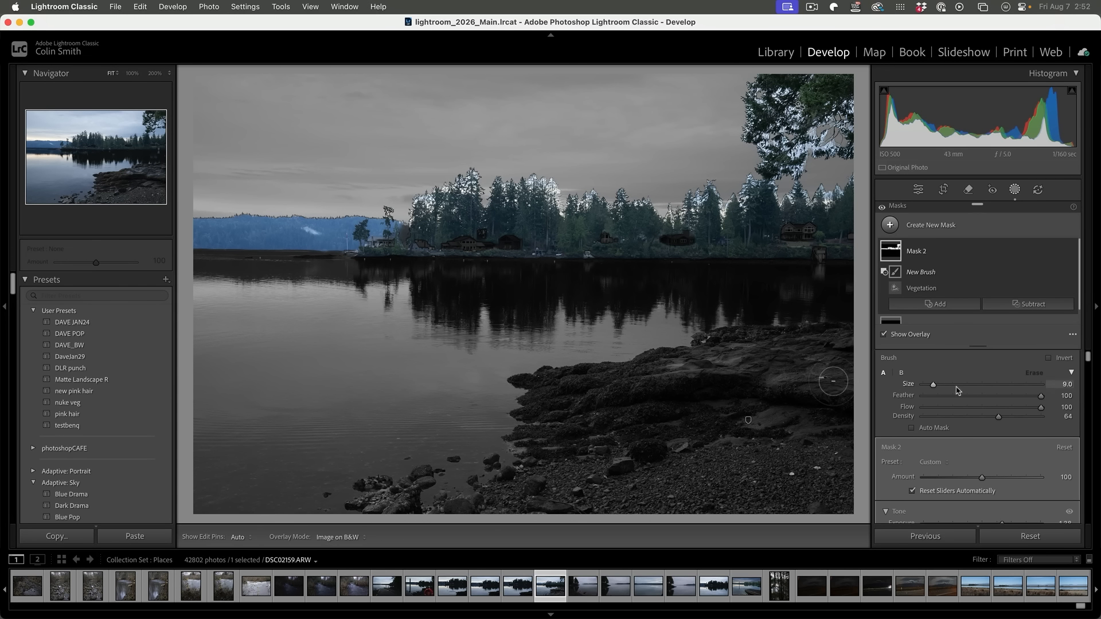
click(912, 429)
drag(415, 176, 416, 182)
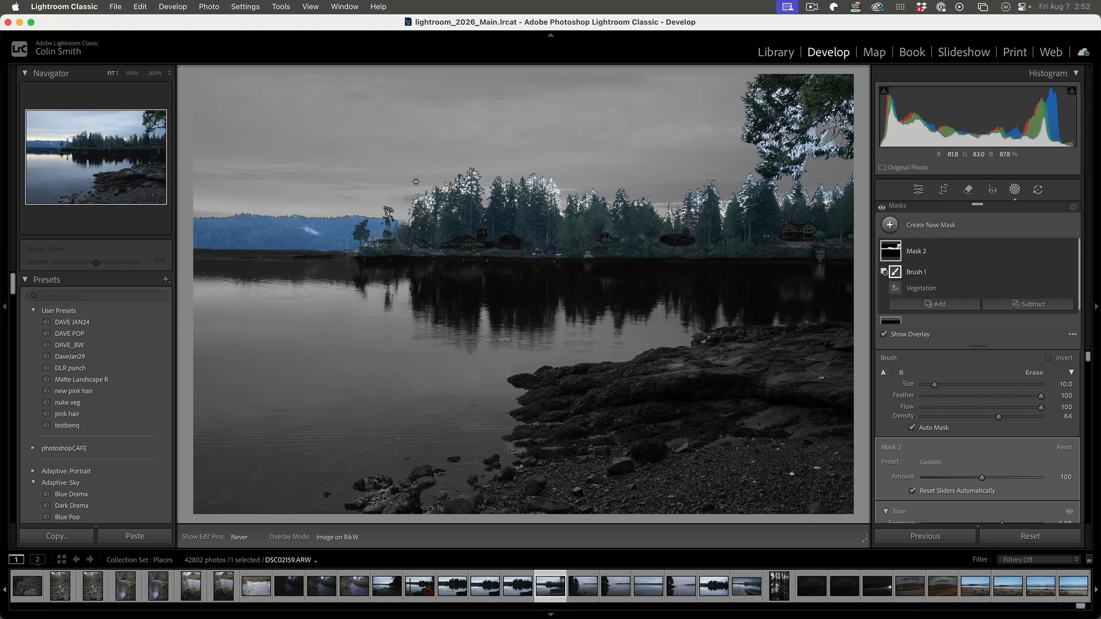
mouse_move(475, 162)
mouse_down()
mouse_move(635, 188)
mouse_move(737, 176)
mouse_move(670, 205)
mouse_move(747, 112)
mouse_up()
key(])
key(])
key(])
mouse_move(832, 130)
mouse_down()
mouse_move(818, 136)
mouse_move(817, 178)
mouse_move(390, 192)
mouse_up()
key([)
key([)
key([)
key([)
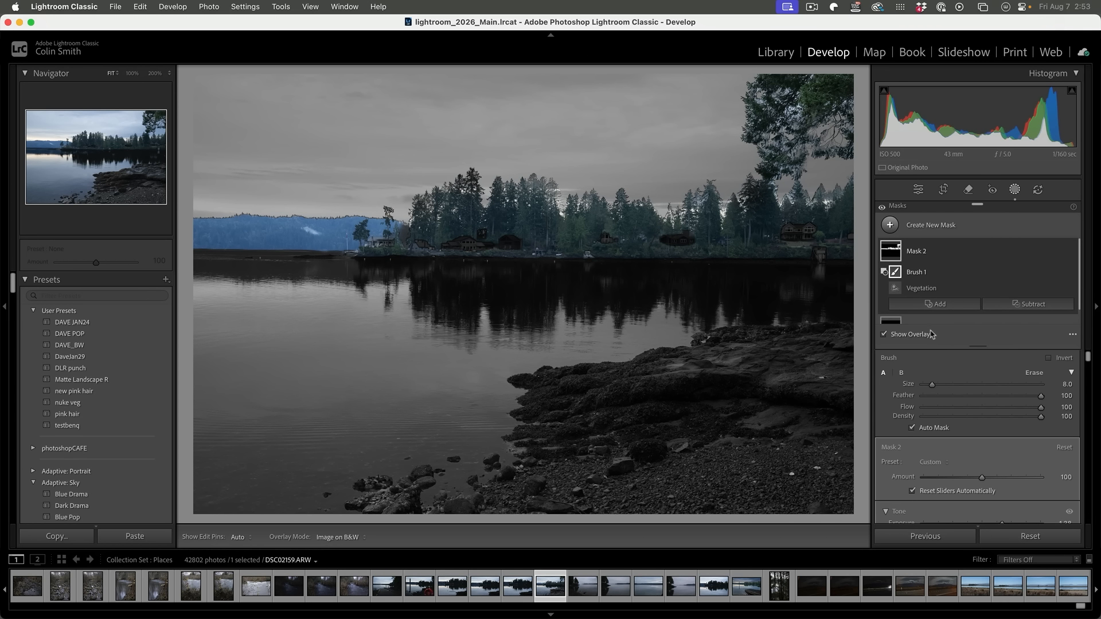
- Return the mask overlay mode to Color Overlay and slightly lower the vegetation mask's exposure
click(1073, 337)
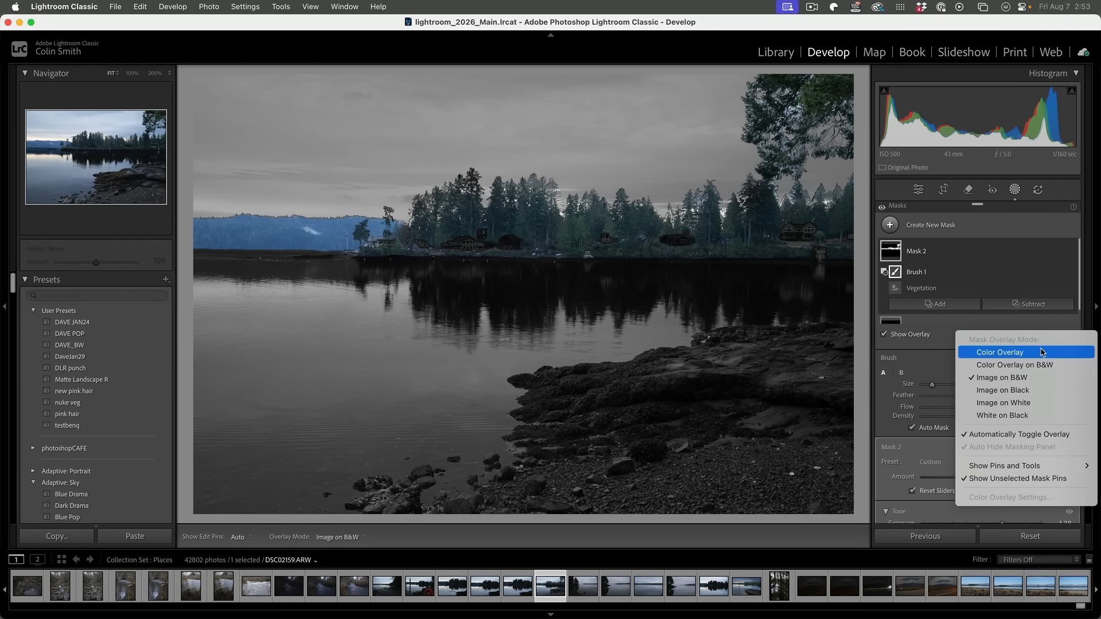
click(990, 352)
mouse_move(1002, 408)
mouse_down()
mouse_move(986, 410)
mouse_move(996, 408)
mouse_up()
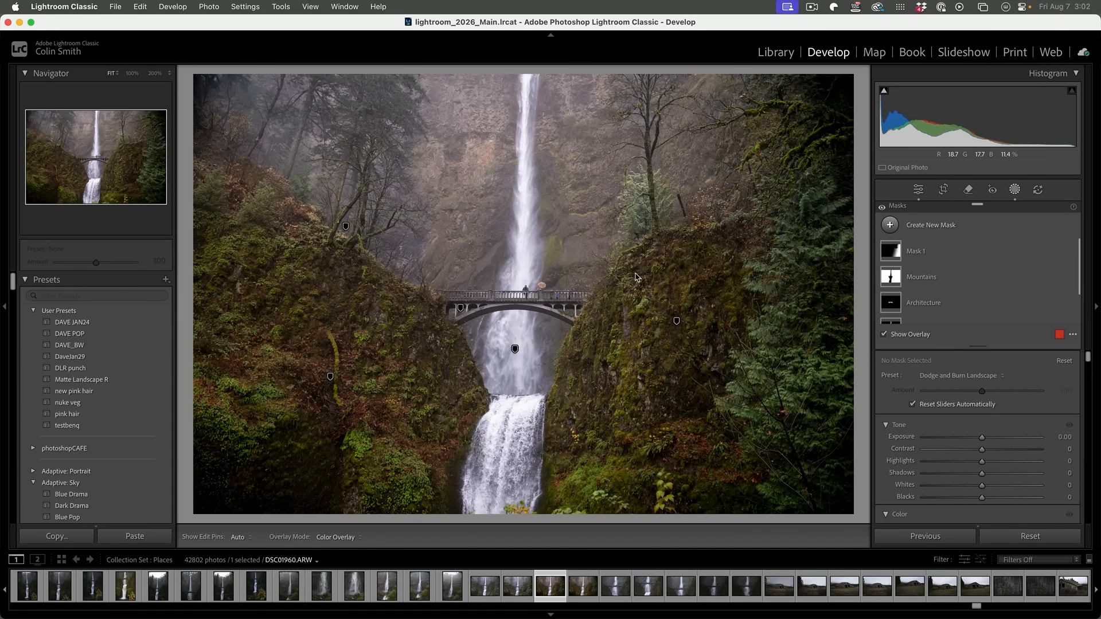
- Review Mask 1 on the waterfall photo and render the photo to DNG
click(677, 320)
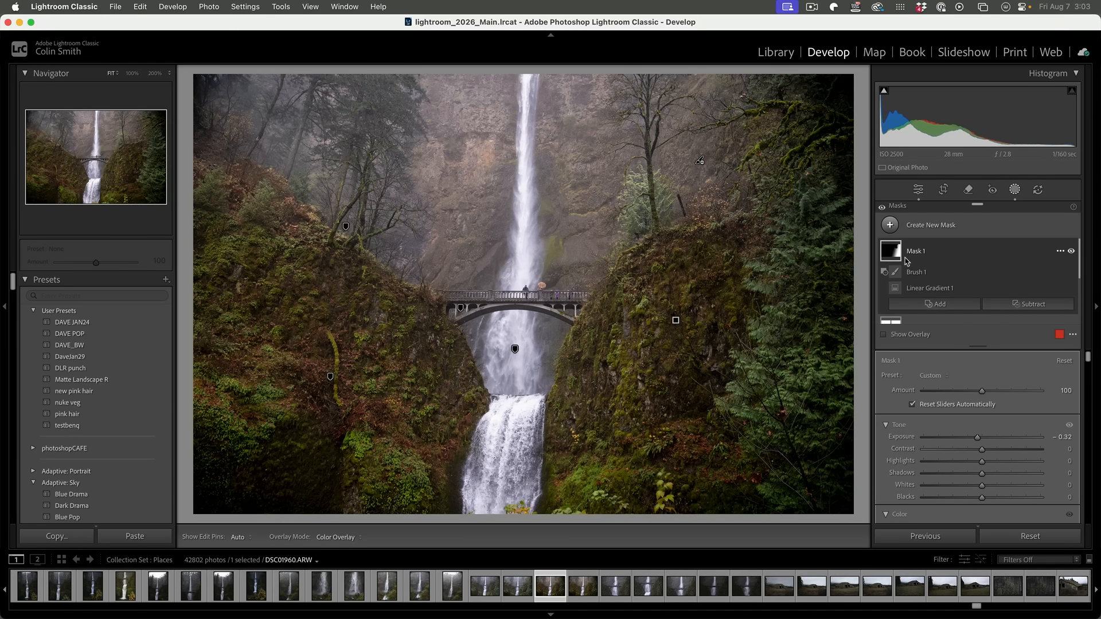
mouse_move(899, 296)
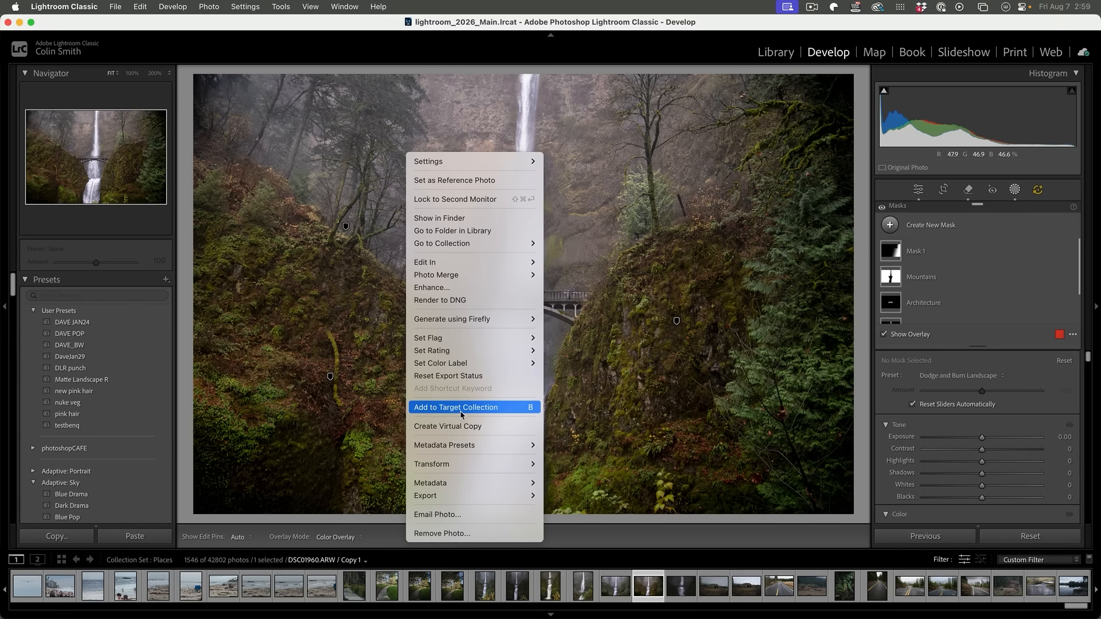
click(442, 300)
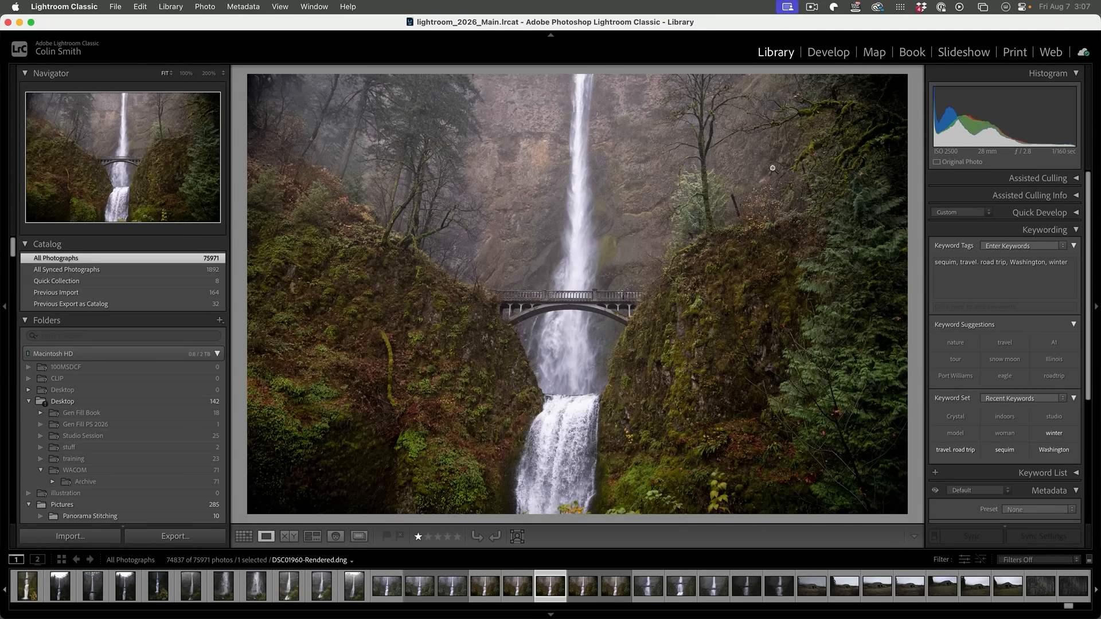
- Switch to the Develop module and set the barn photo's Highlights to −100
click(831, 53)
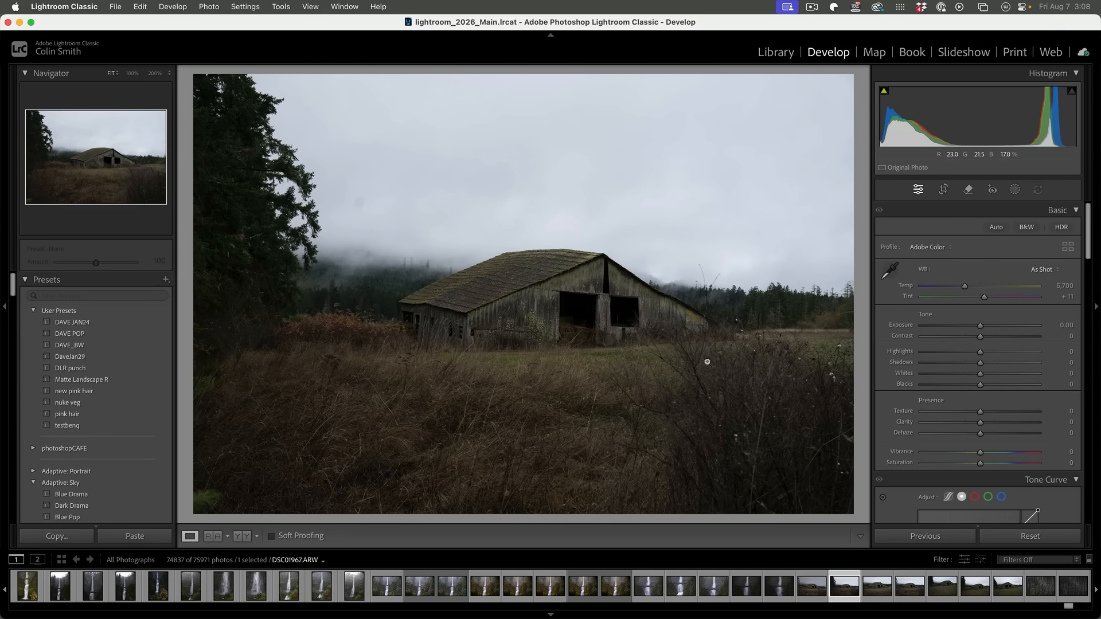
drag(980, 351, 892, 356)
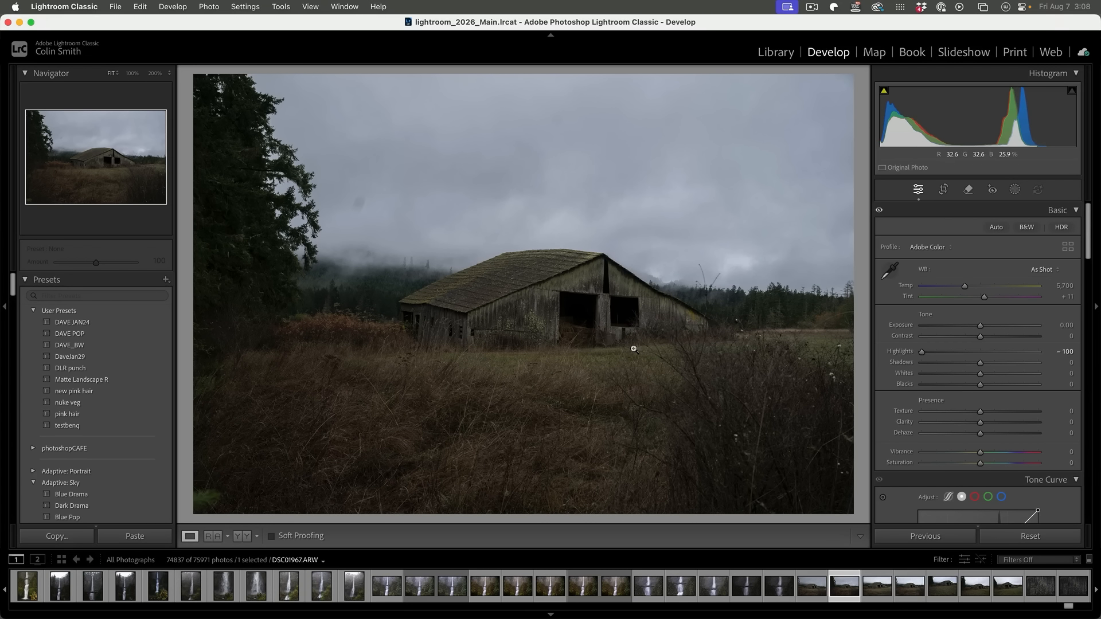
- Render the barn photo to DNG and lower the Highlights on the rendered copy
right_click(584, 291)
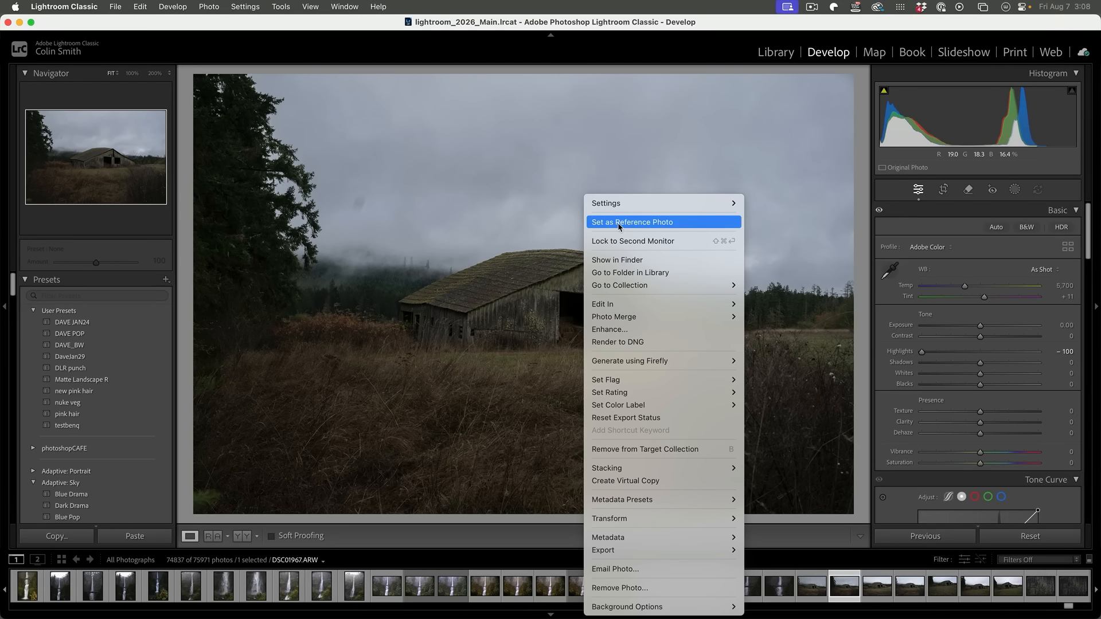
click(631, 343)
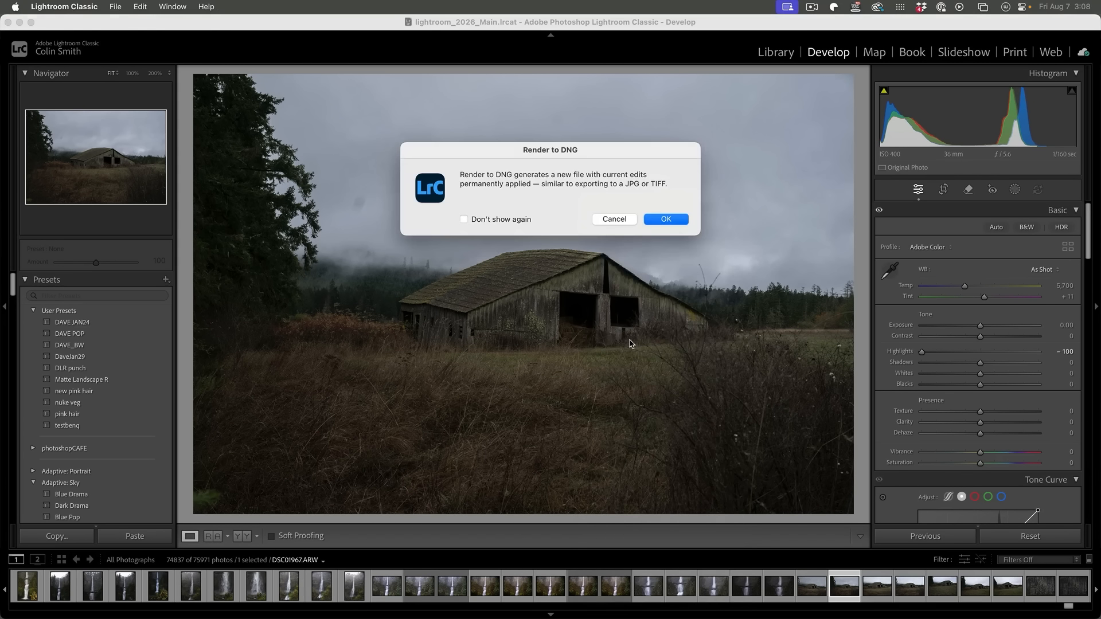
key(Return)
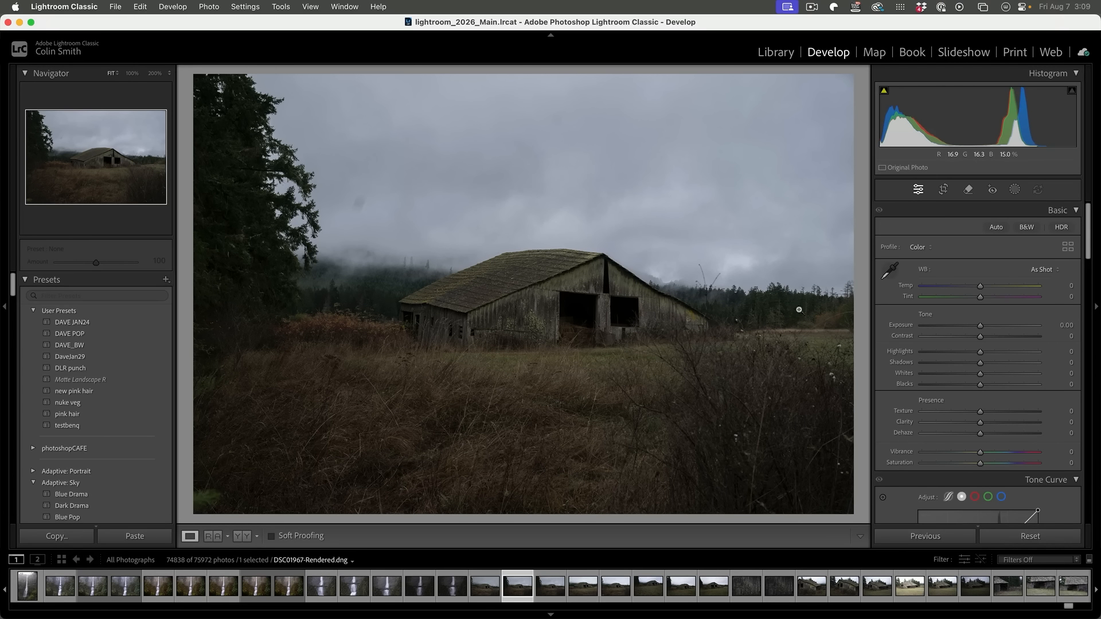
drag(980, 352, 922, 356)
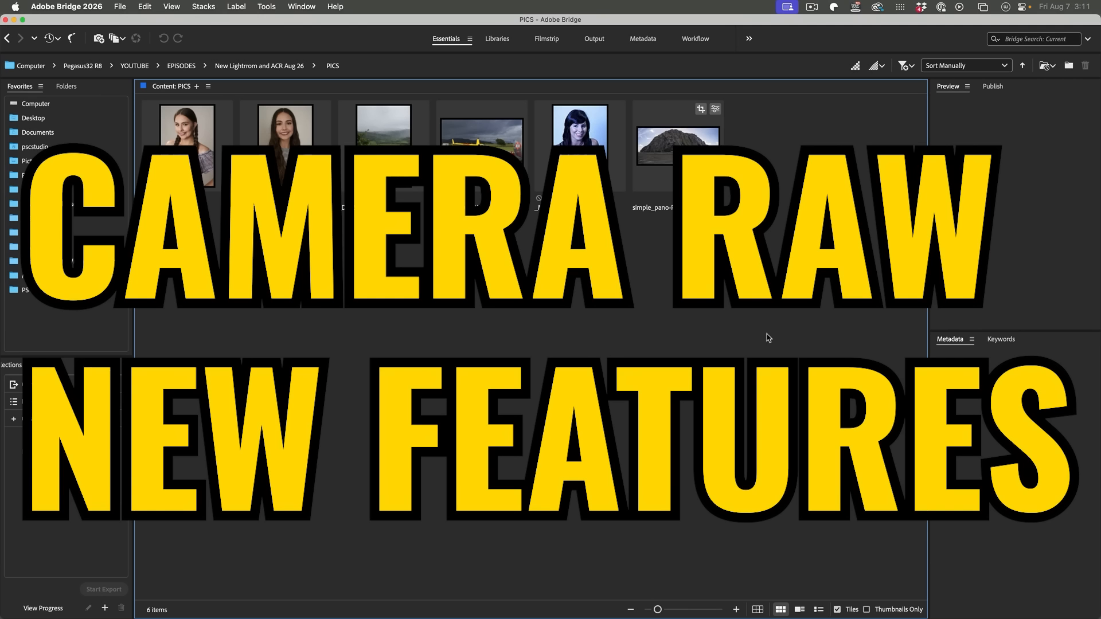
- Switch to Adobe Bridge, select all six images in the PICS folder and open them in Camera Raw
drag(764, 383, 158, 127)
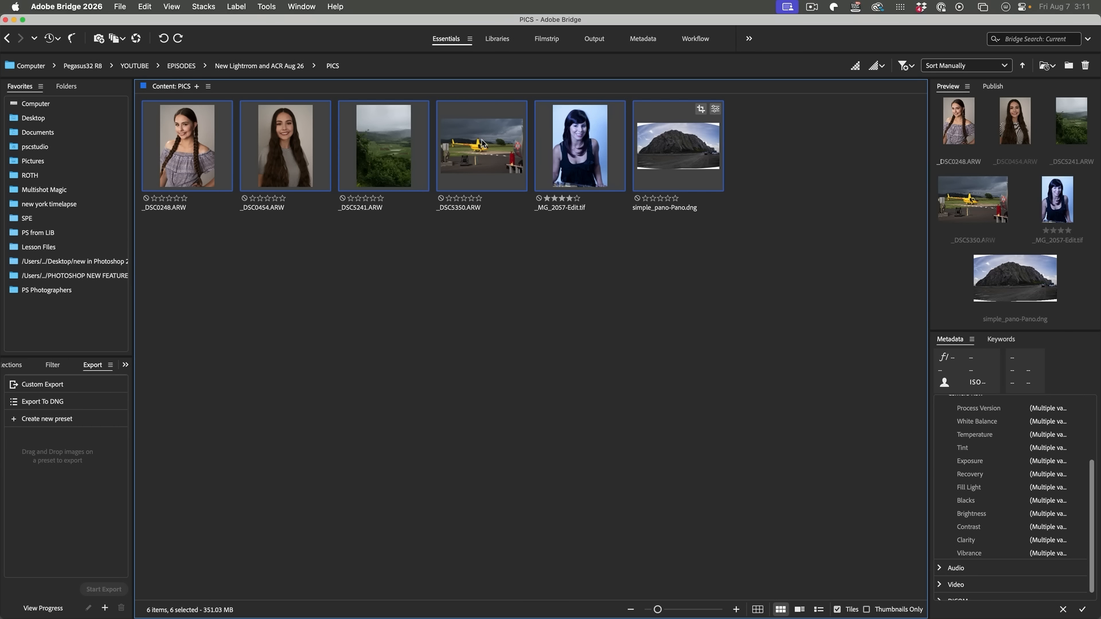
right_click(483, 142)
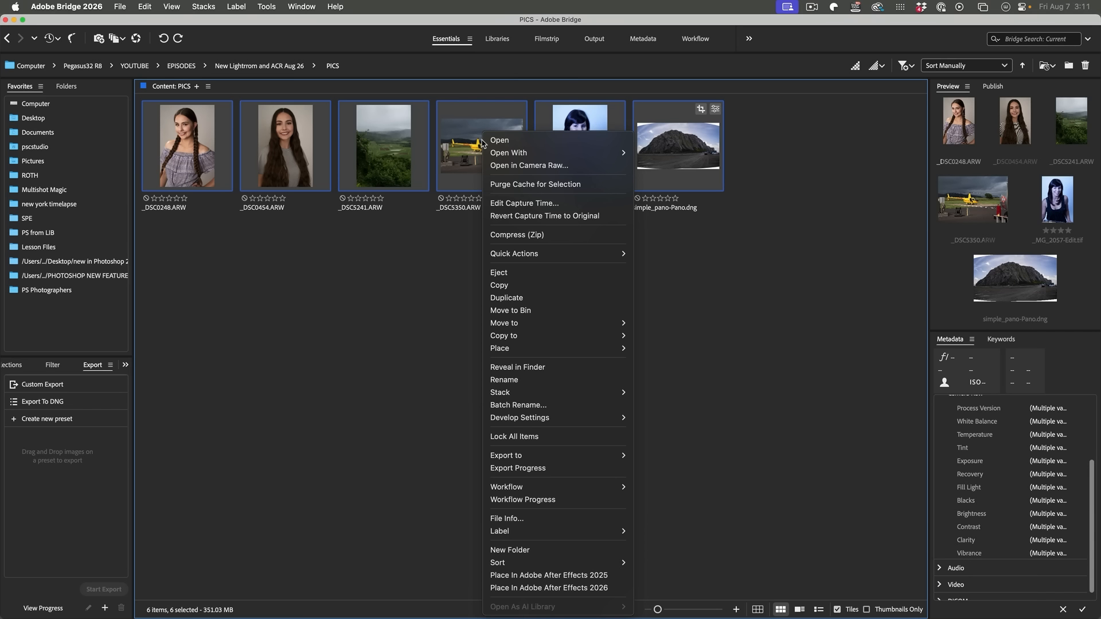
click(537, 166)
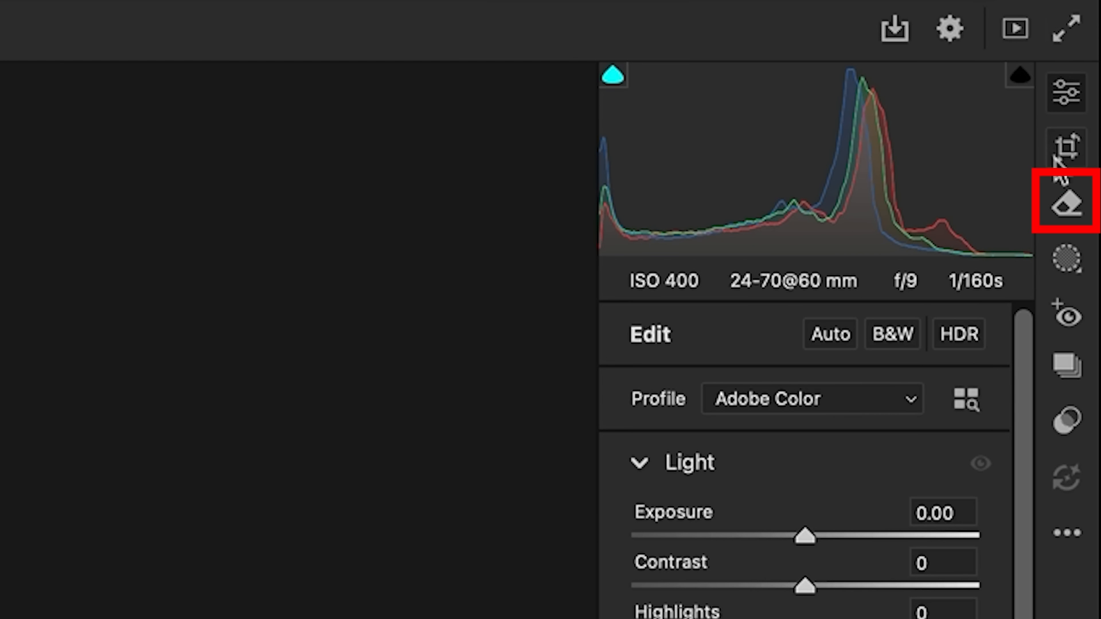
- Apply automatic blemish removal to the braided-hair portrait and adjust the Fade amount for moles and freckles
click(1062, 214)
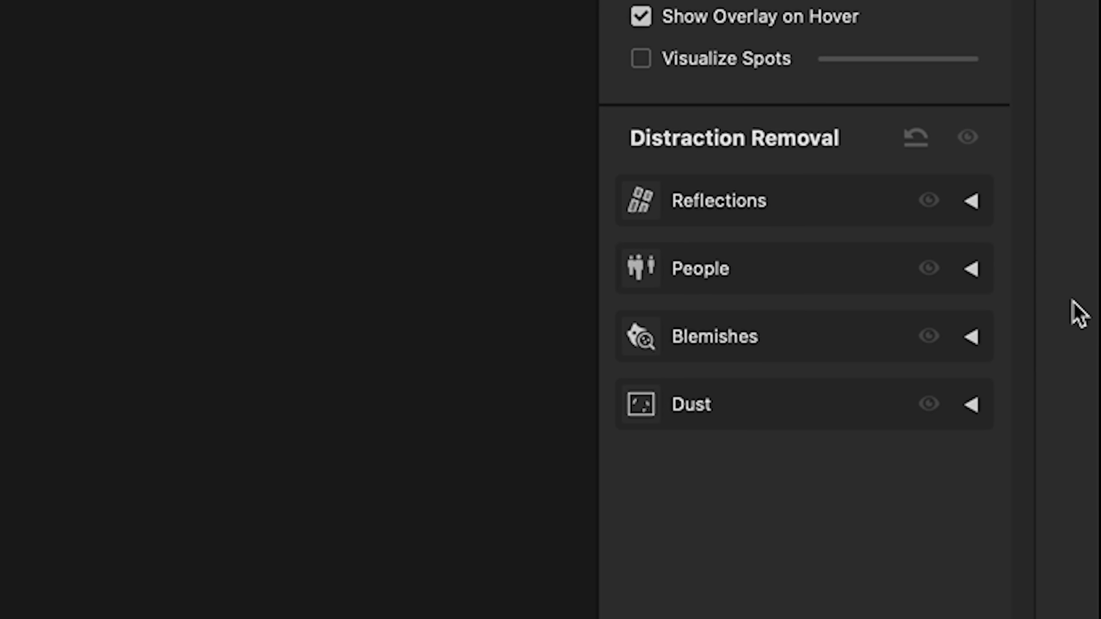
click(972, 338)
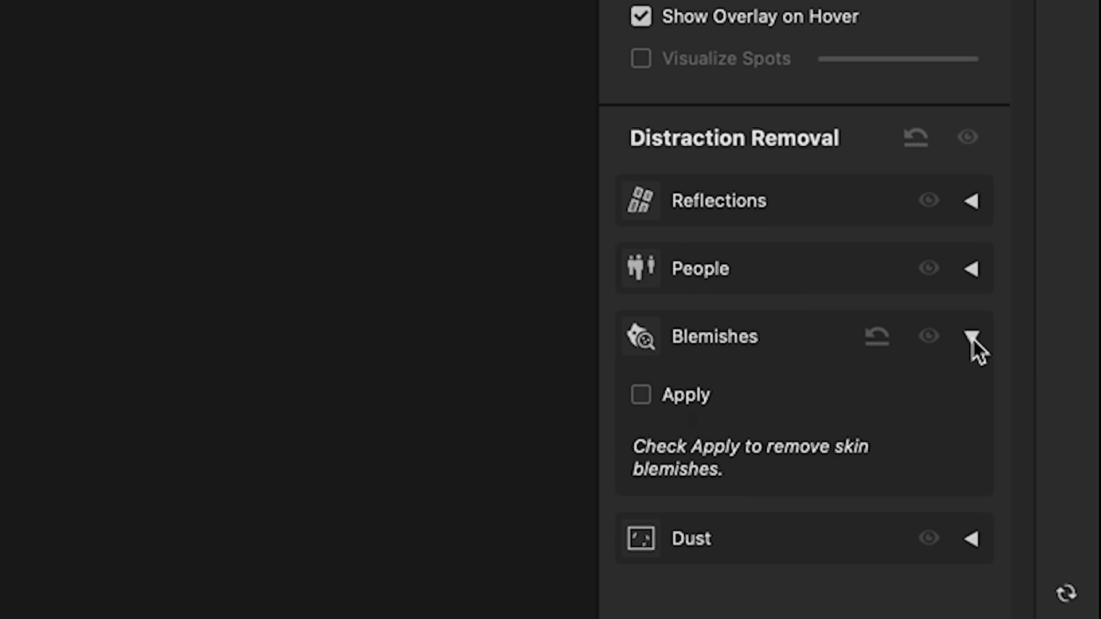
click(671, 393)
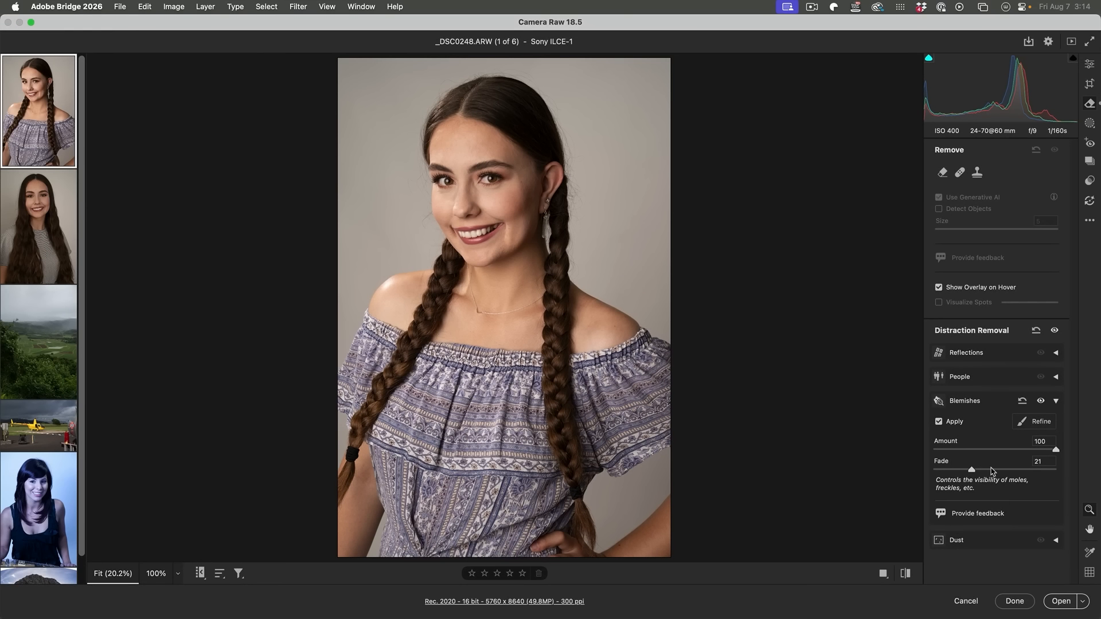
mouse_move(991, 470)
mouse_down()
mouse_move(1016, 470)
mouse_move(989, 470)
mouse_up()
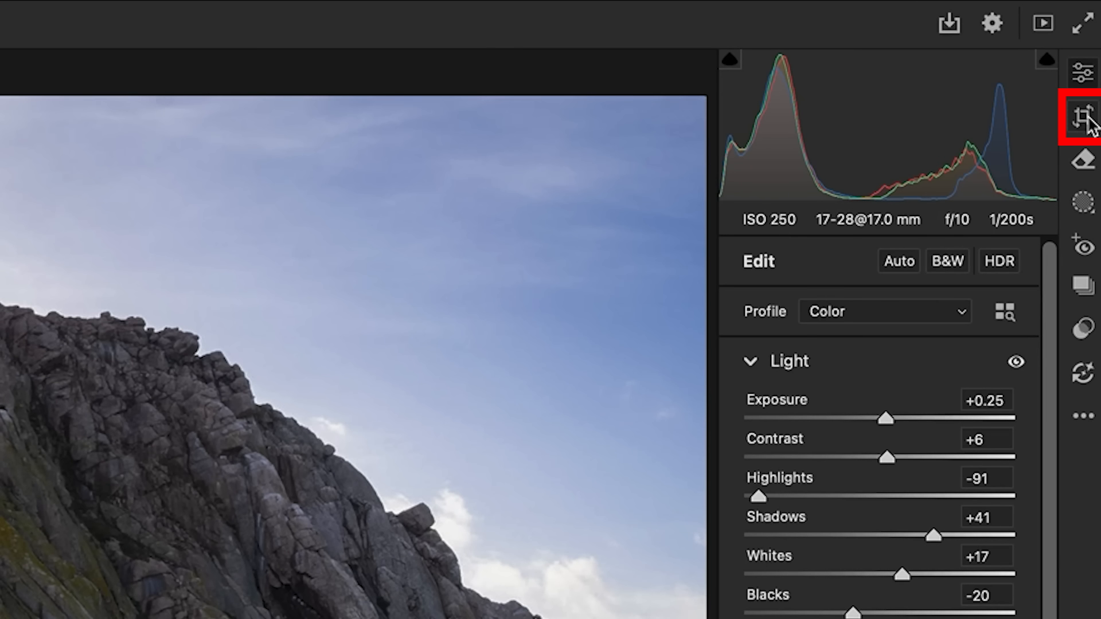
- Tighten the rock panorama's crop slightly from its upper-right corner to about 2339 × 1328 pixels
click(1091, 84)
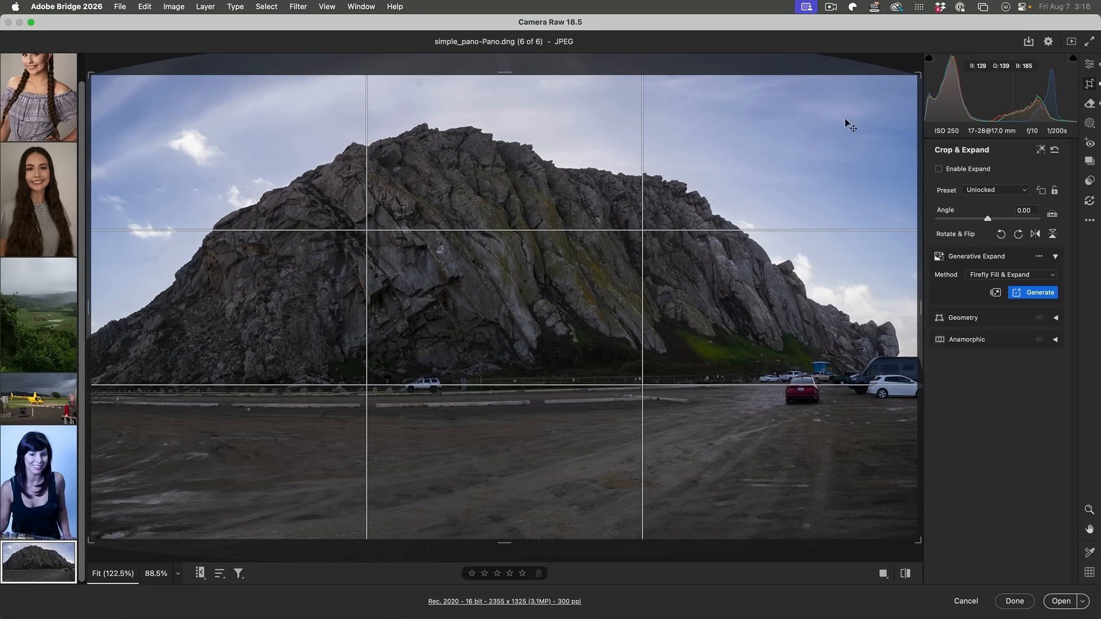
drag(916, 73, 910, 72)
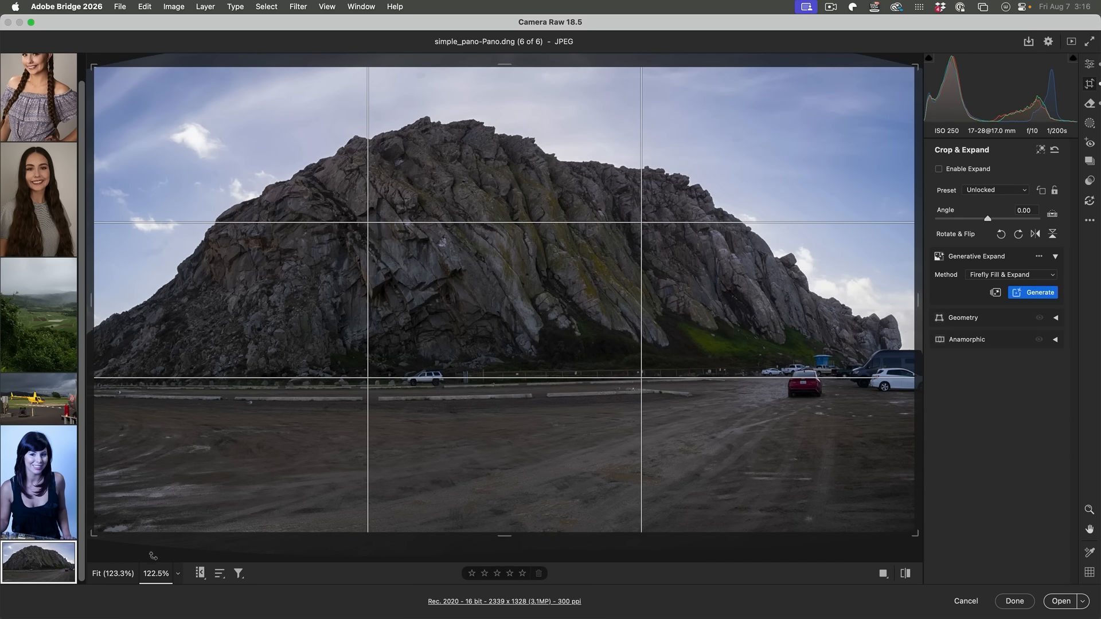
click(178, 574)
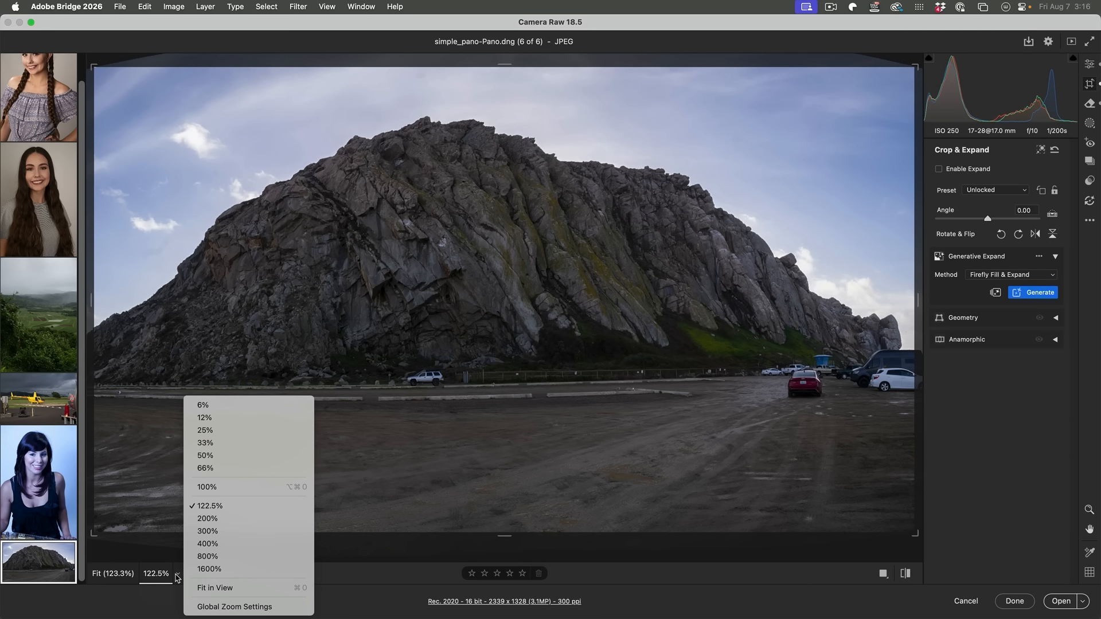
click(227, 487)
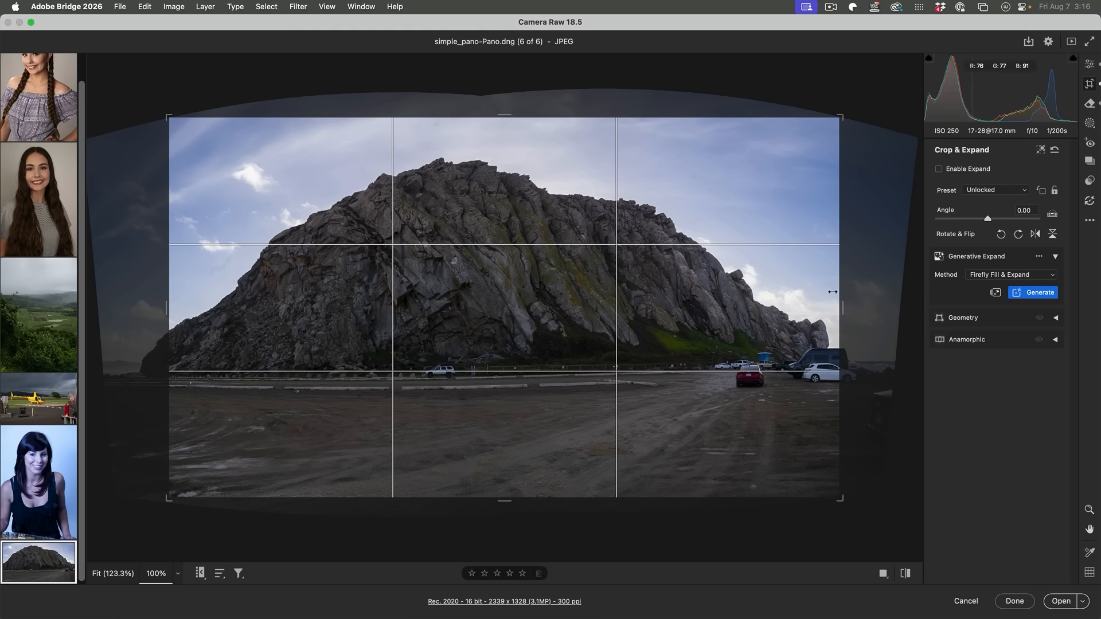
- Enable Expand and resize the panorama's crop past the image edges to about 2592 × 1458 pixels
click(970, 171)
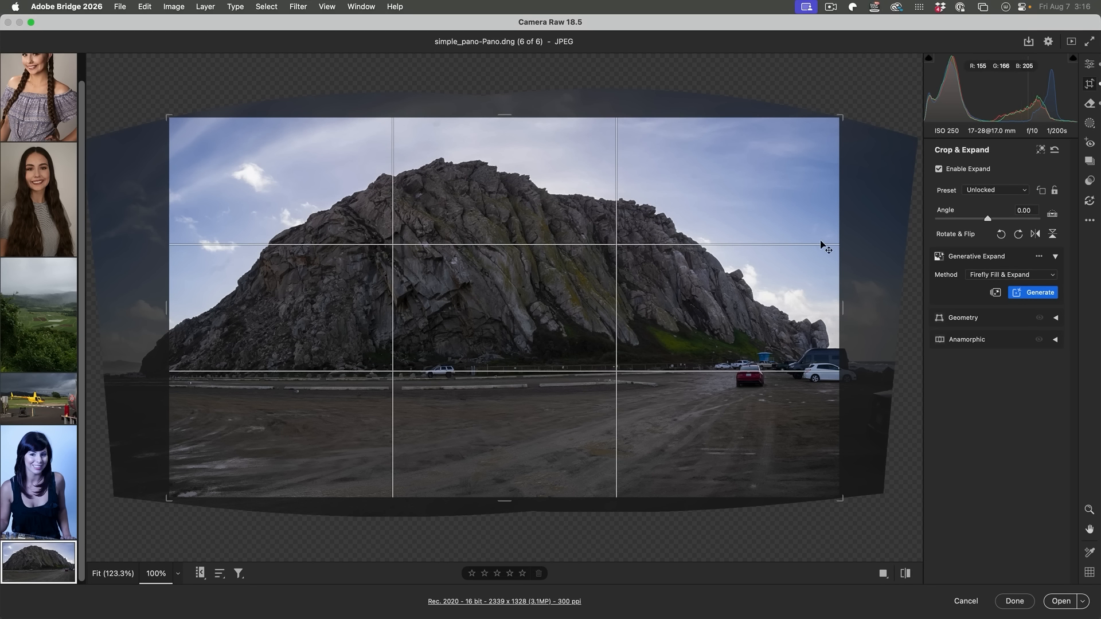
drag(841, 115, 869, 108)
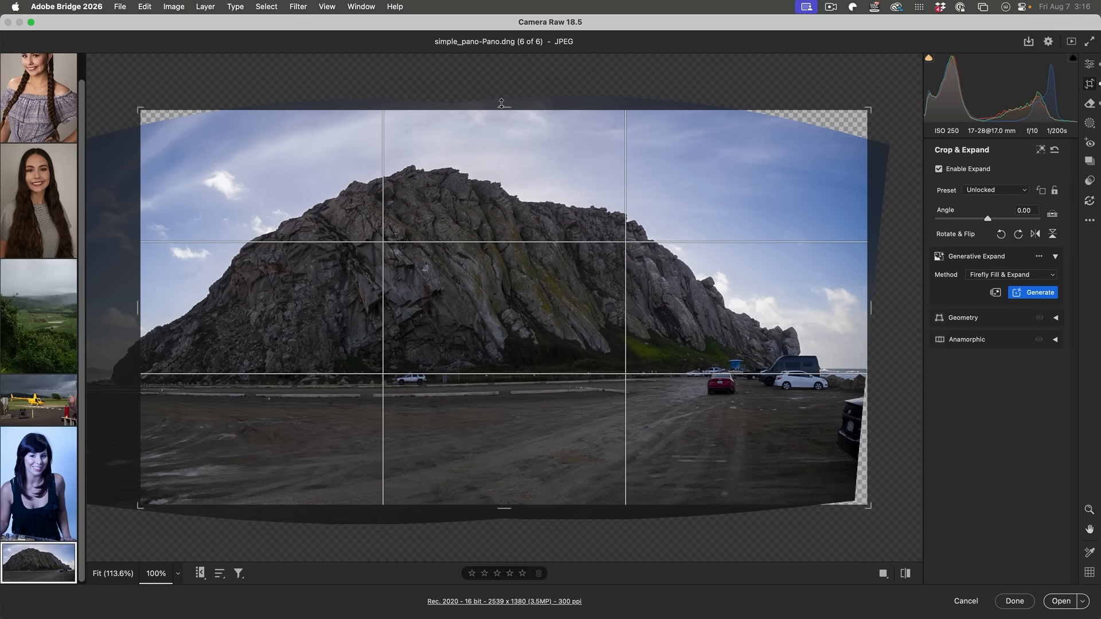
drag(508, 105, 508, 101)
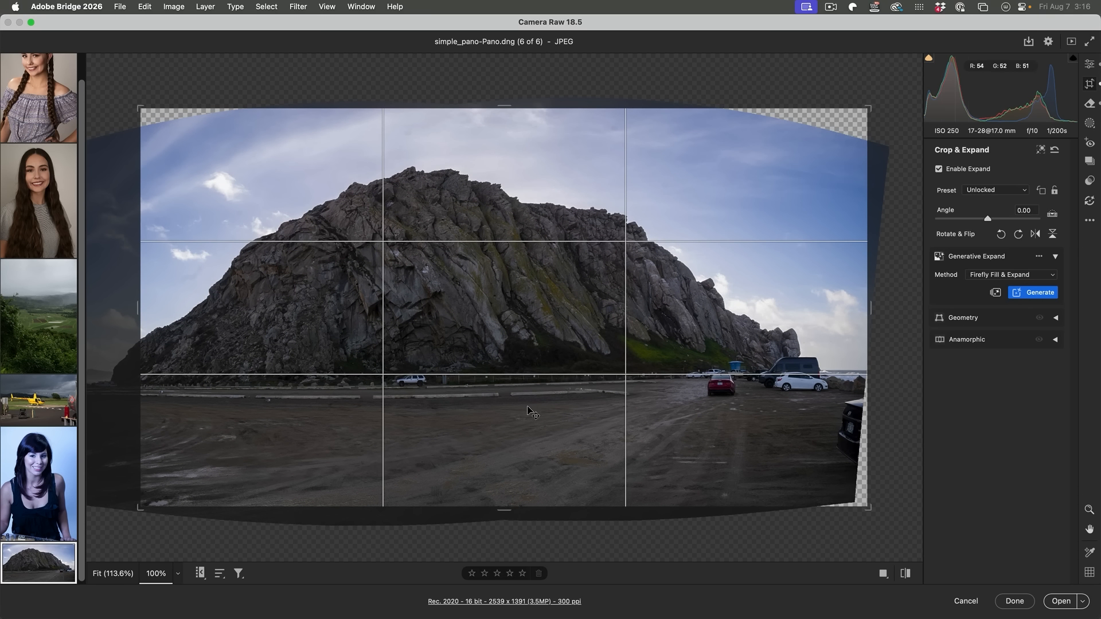
drag(504, 507, 504, 519)
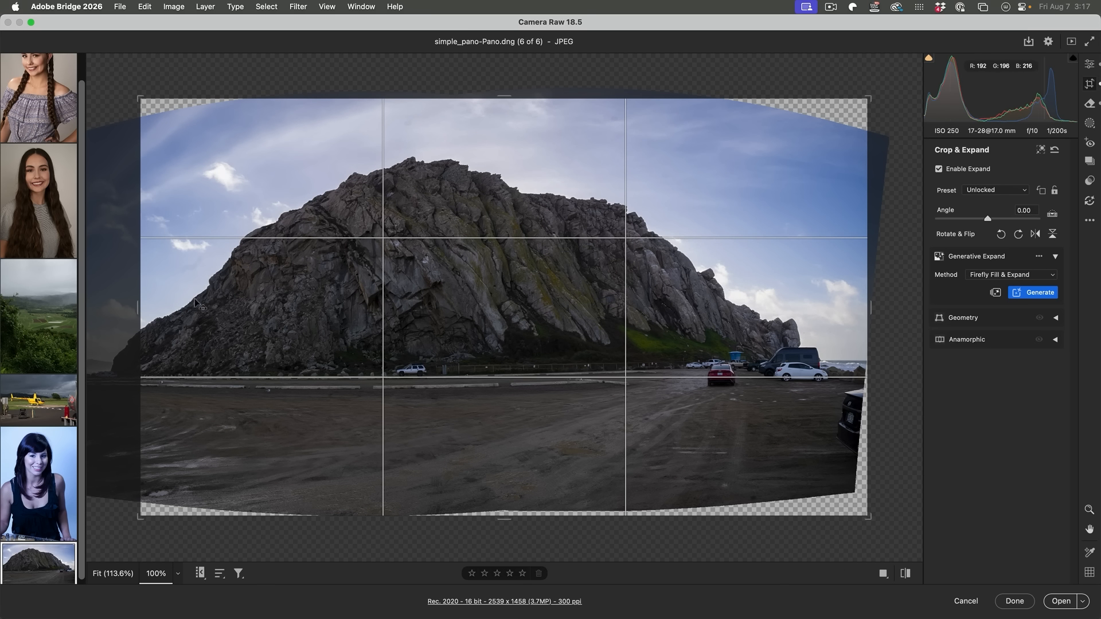
drag(868, 304, 828, 307)
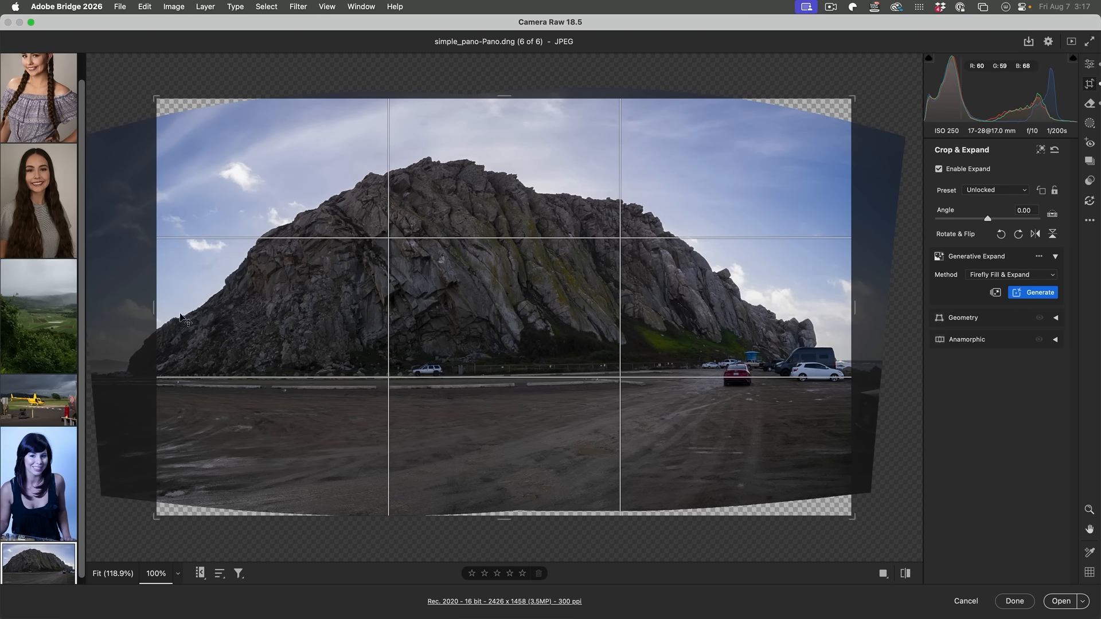
drag(153, 308, 127, 311)
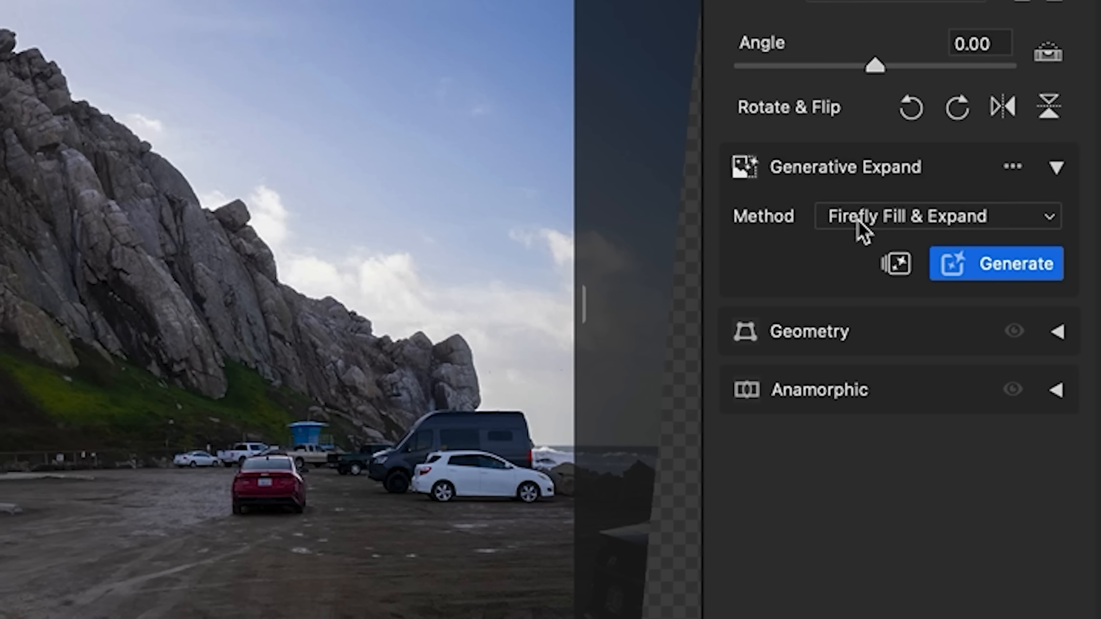
- Generate the panorama's missing edge areas with the Content-Aware Fill method
click(859, 220)
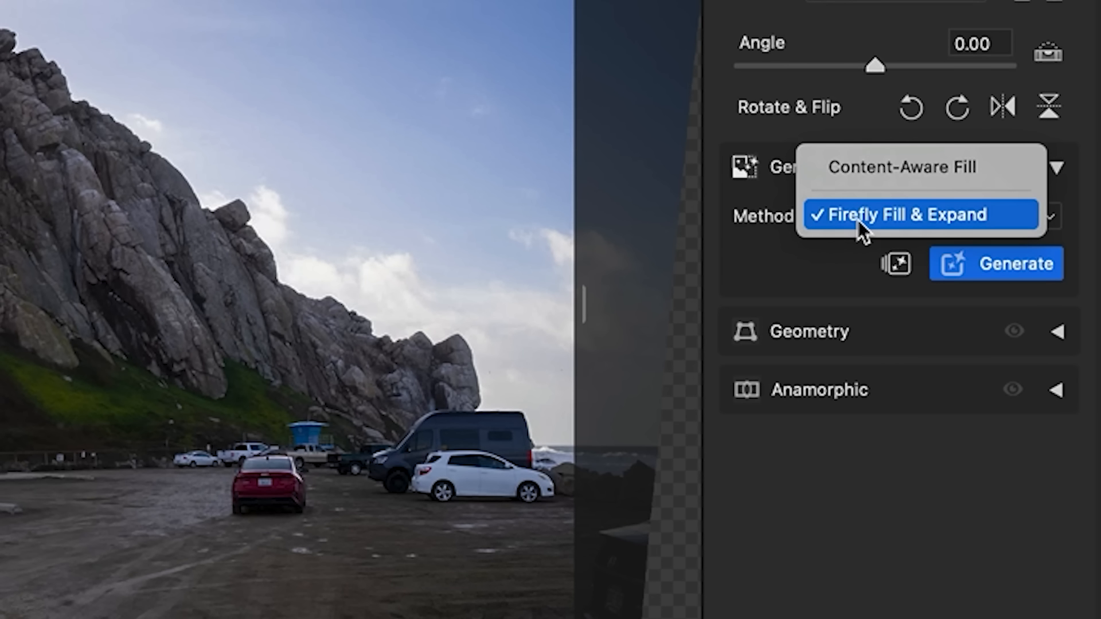
click(880, 167)
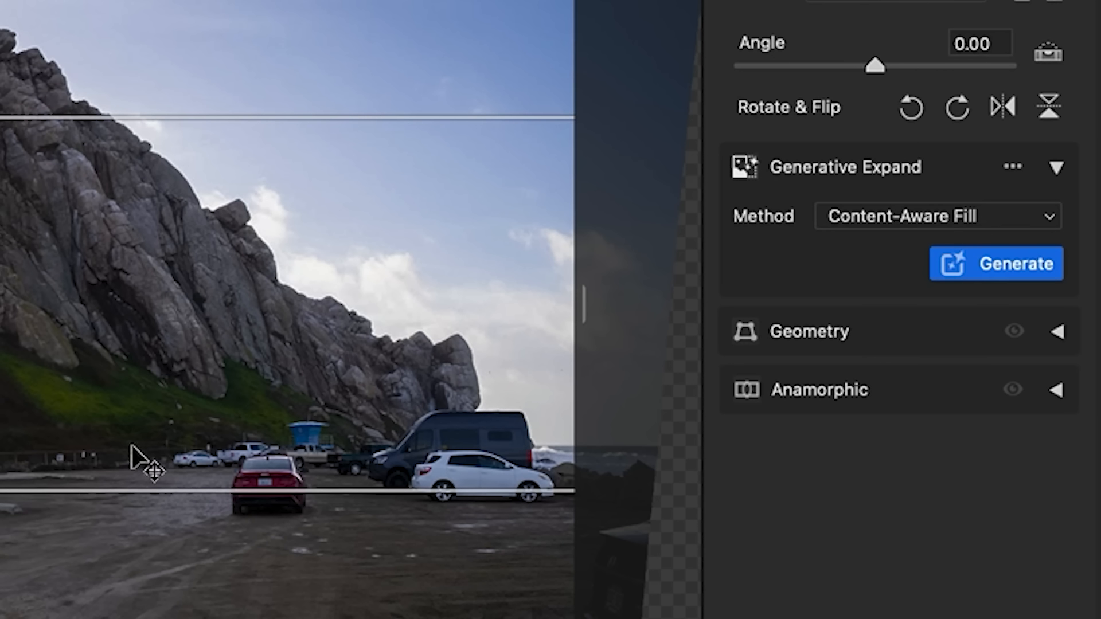
click(999, 273)
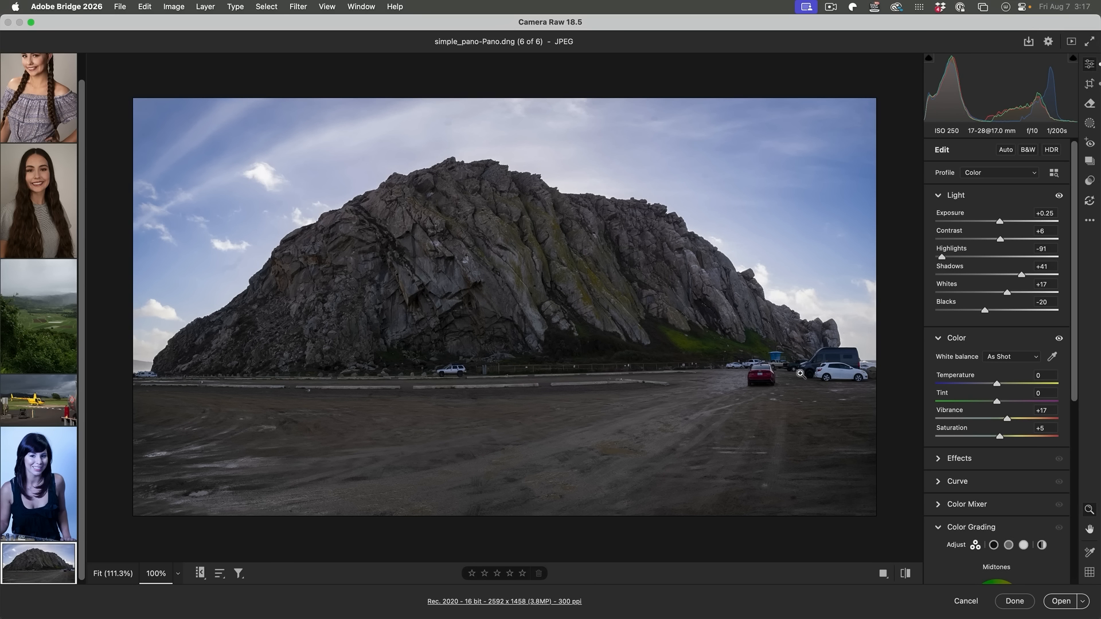
- Open the helicopter photo, enable Expand and extend its crop below the bottom edge to about 8640 × 6236 pixels
click(30, 411)
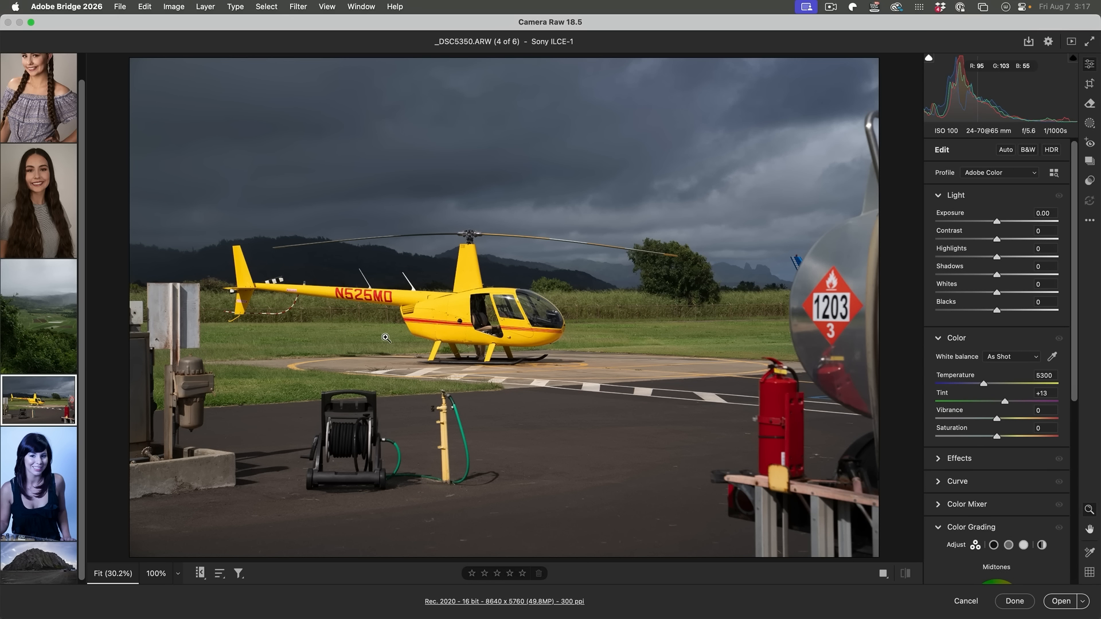
click(1090, 84)
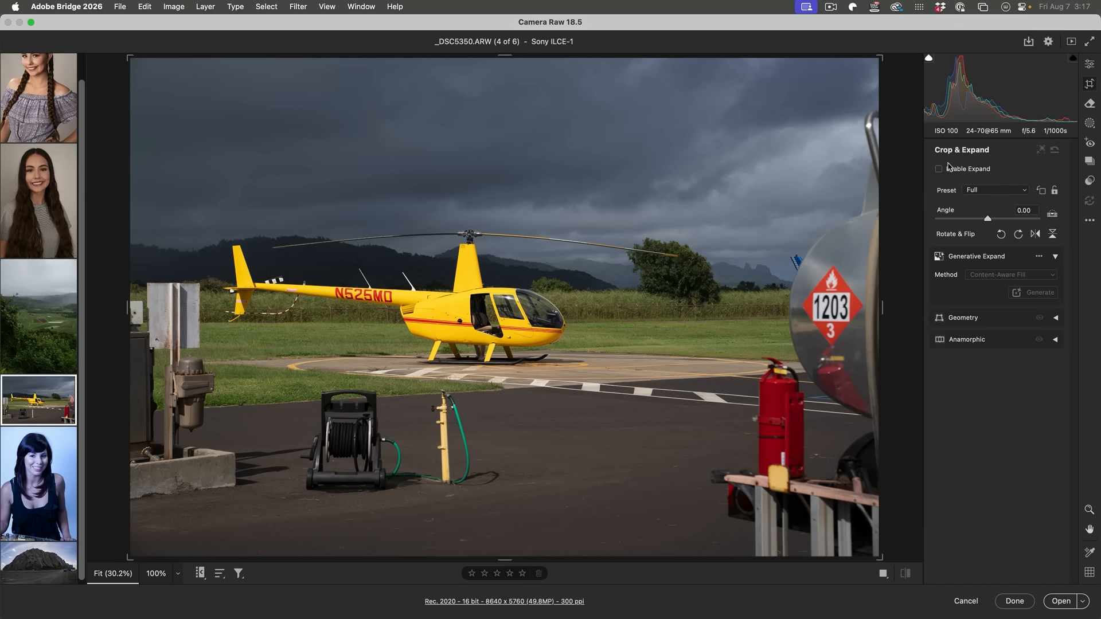
click(966, 170)
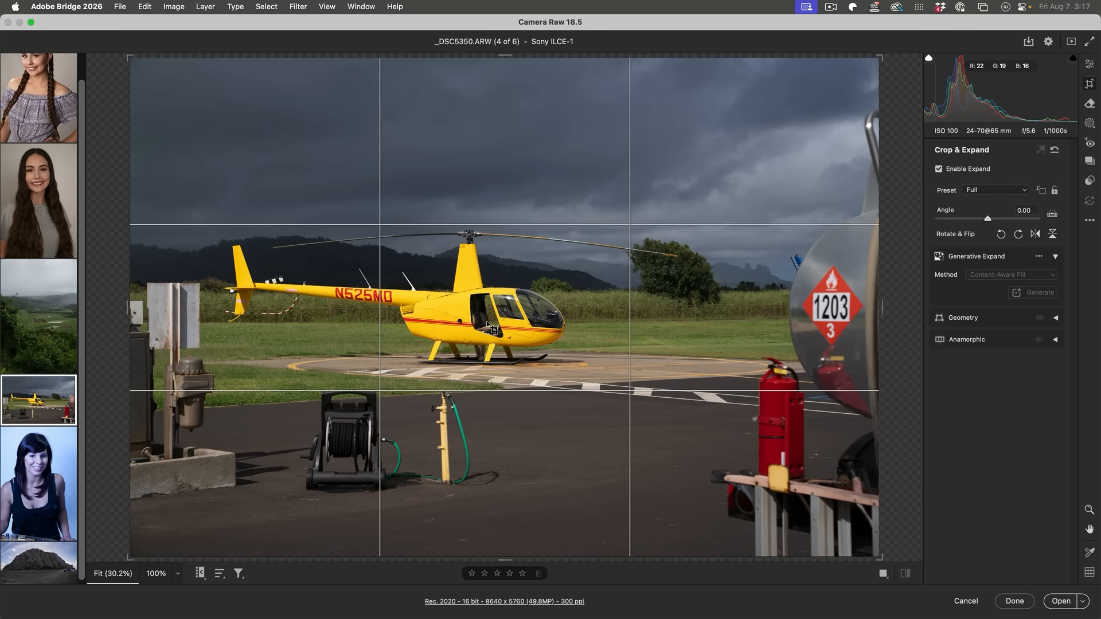
scroll(521, 325, down, 3)
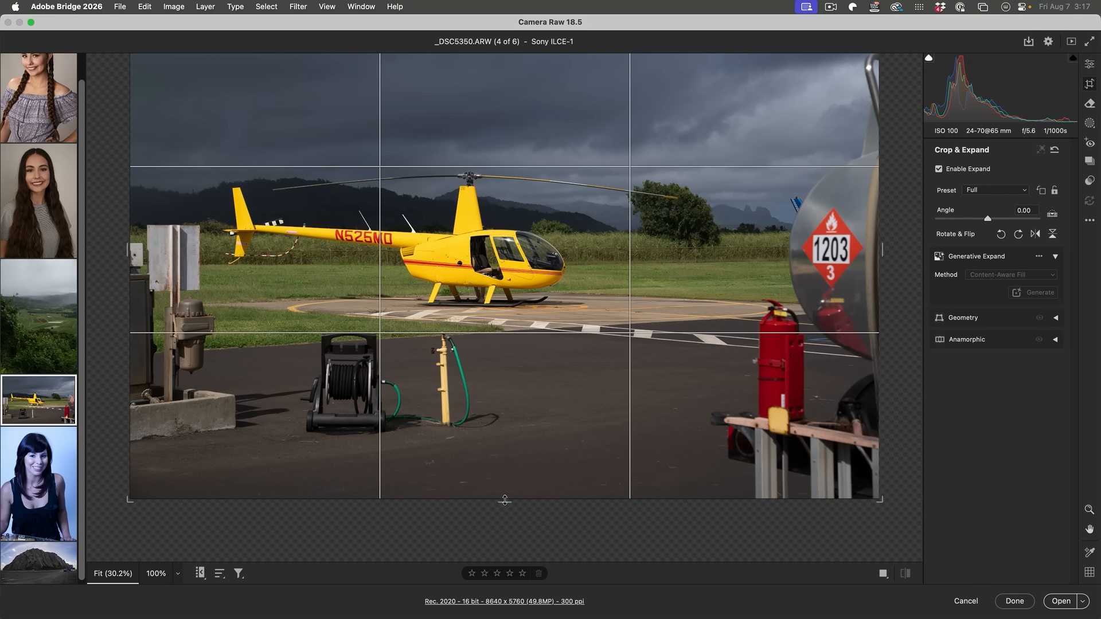
drag(505, 502, 504, 523)
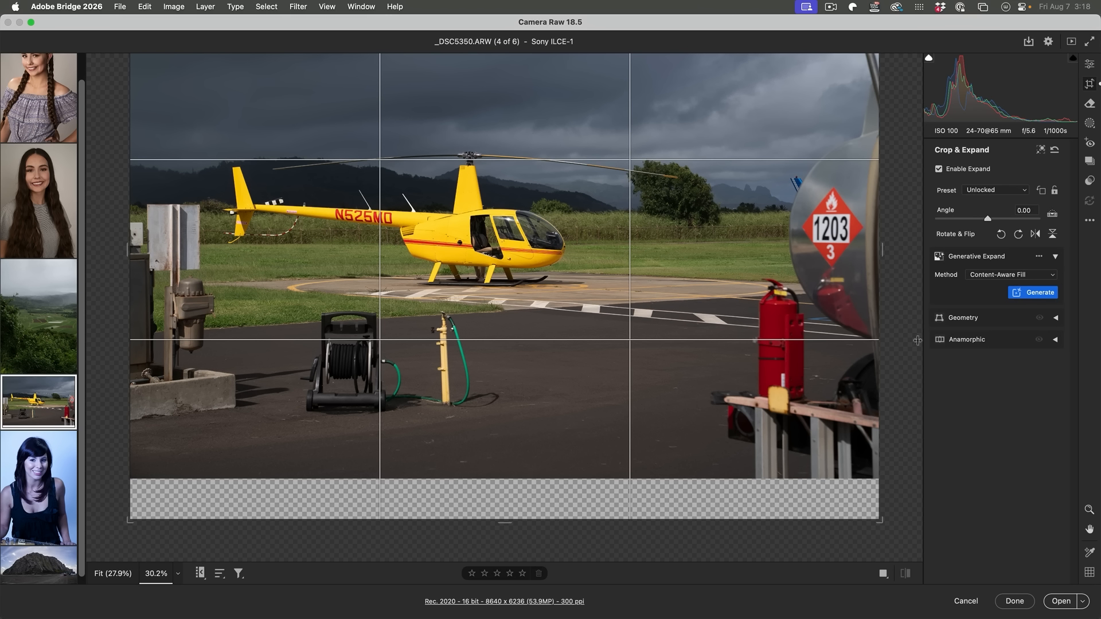
- Generate the helicopter photo's extended ground with Firefly Fill & Expand, compare the variations and select the first one
click(997, 277)
click(998, 294)
click(1032, 294)
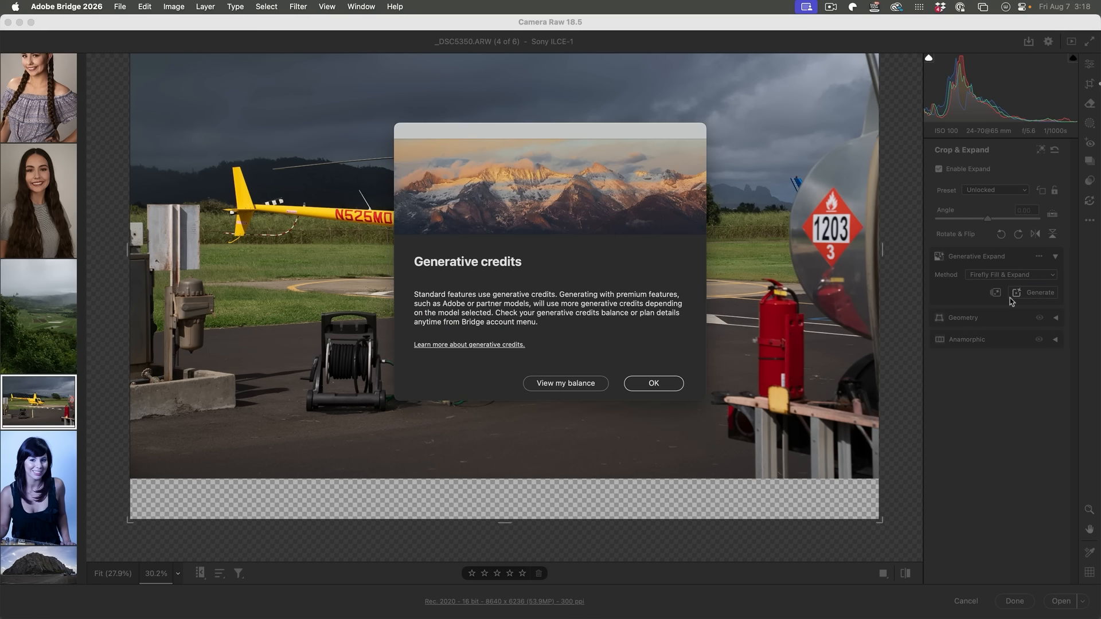
click(654, 383)
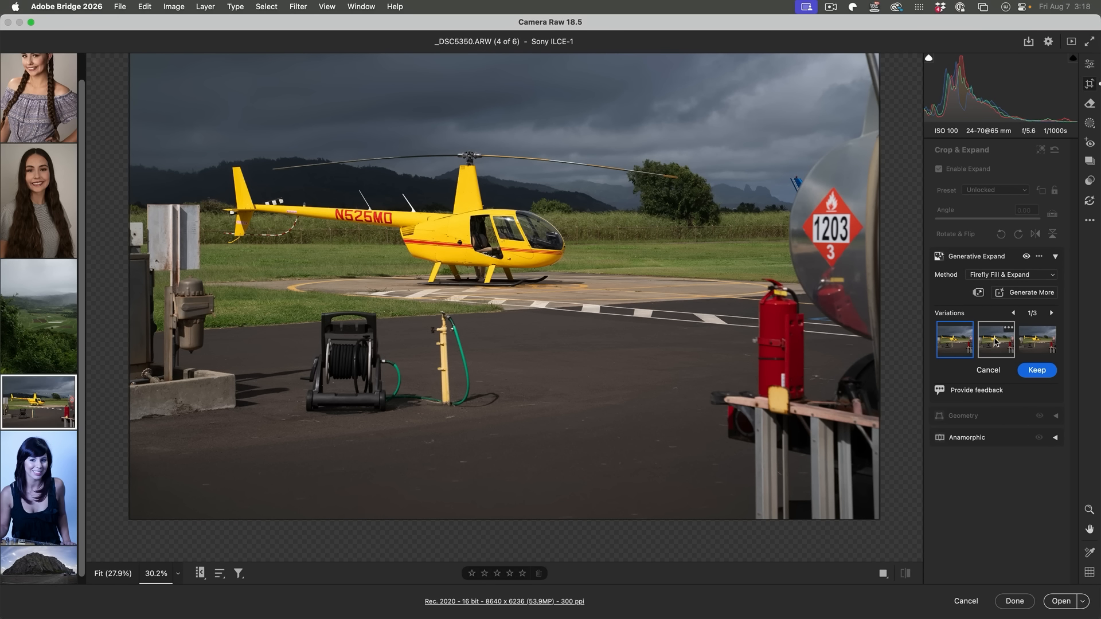
click(996, 342)
click(1039, 342)
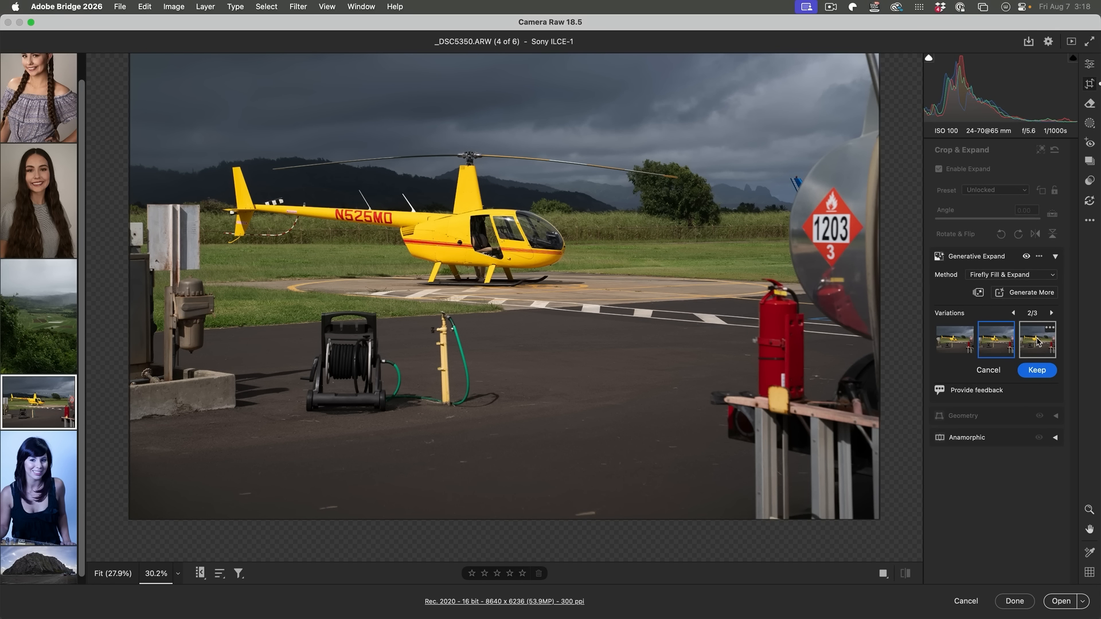
click(969, 343)
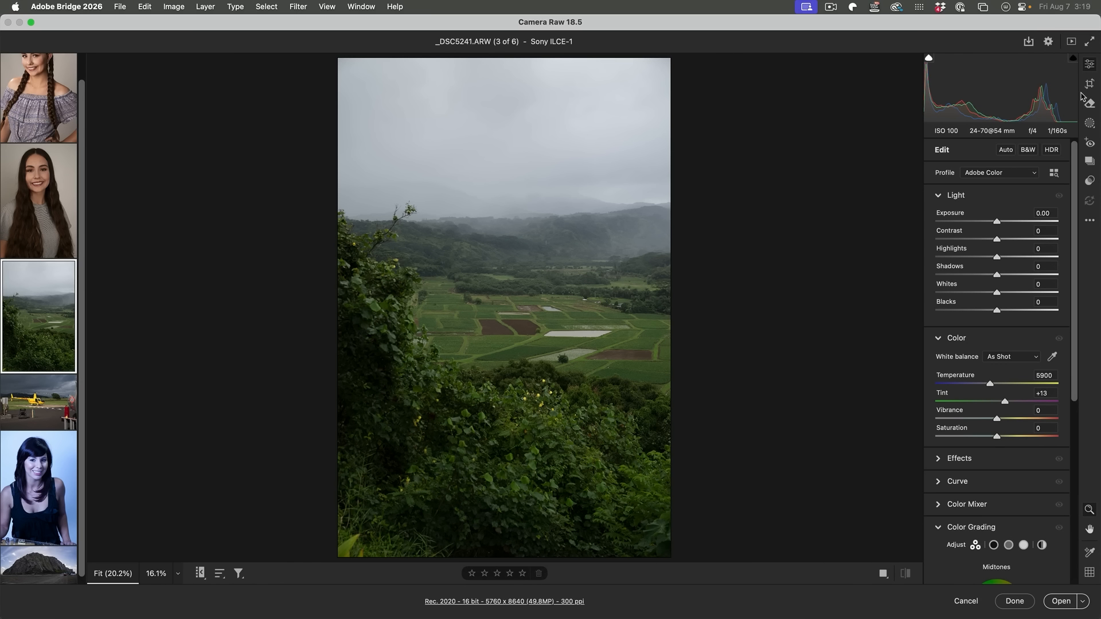
- Add a diagonal linear gradient mask to the green valley photo, shift it toward the lower right and set its Exposure to +1.40
click(1090, 123)
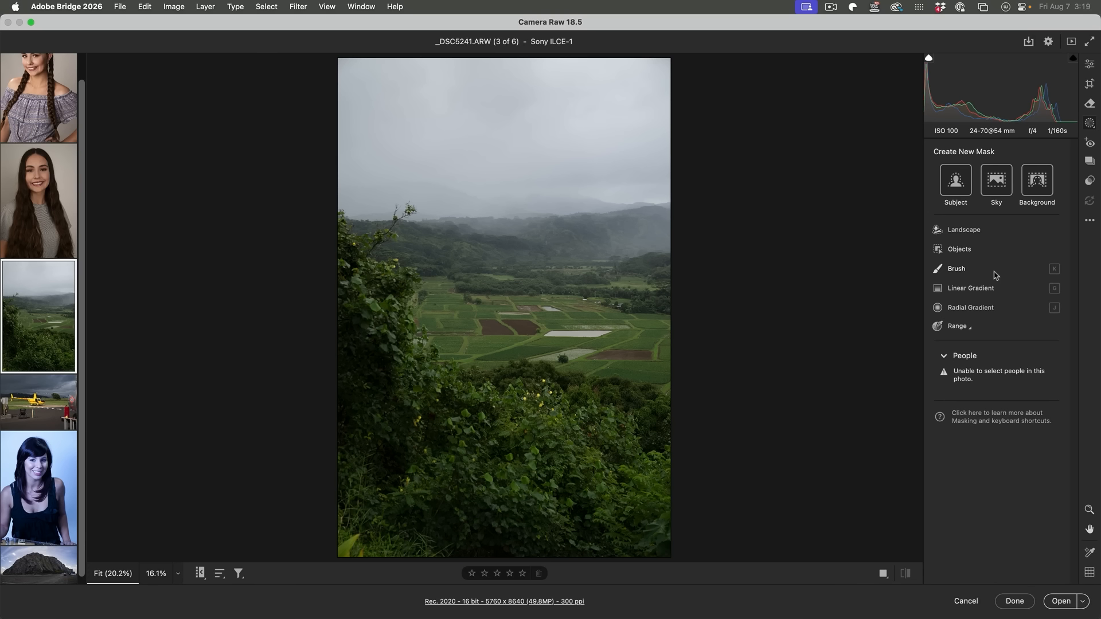
click(986, 289)
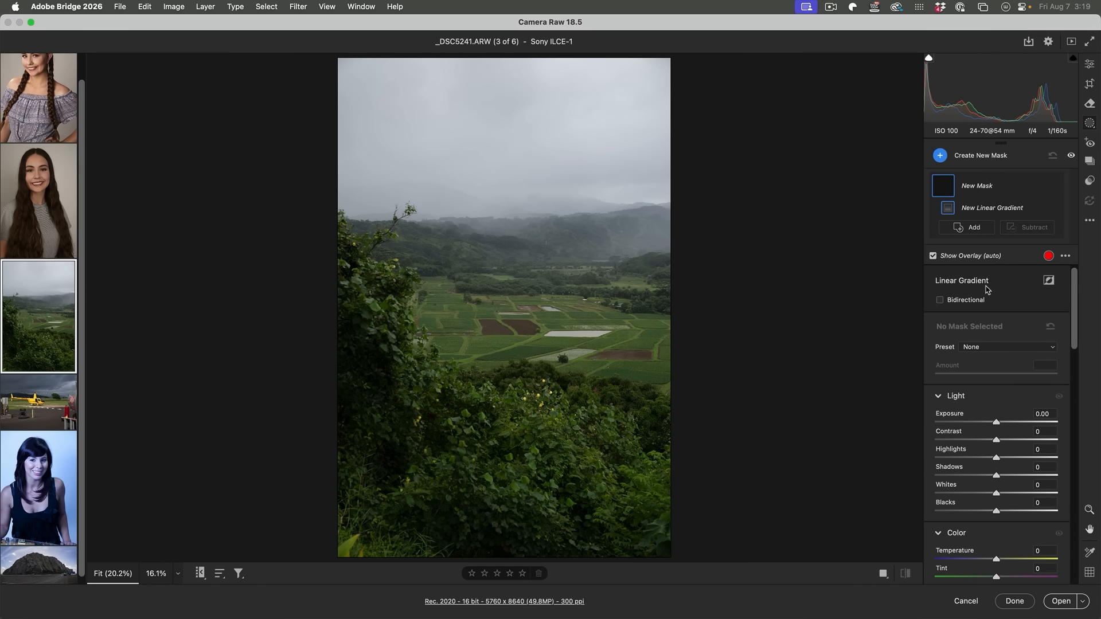
drag(465, 300, 568, 388)
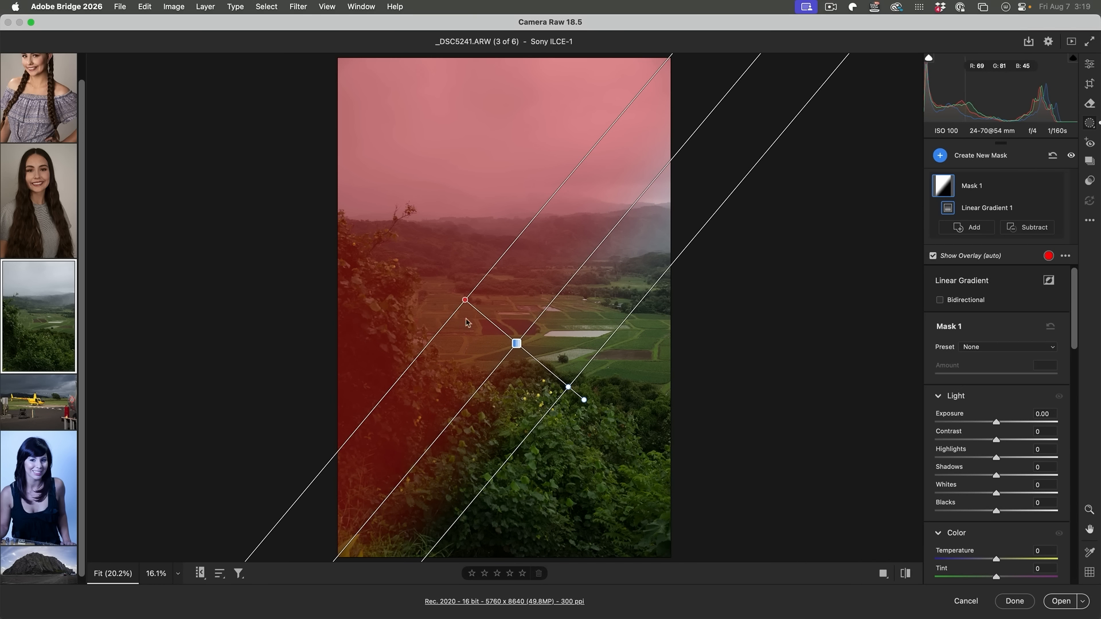
mouse_move(469, 308)
mouse_down()
mouse_move(473, 294)
mouse_move(454, 316)
mouse_move(470, 309)
mouse_up()
drag(519, 348, 563, 369)
drag(996, 423, 1017, 422)
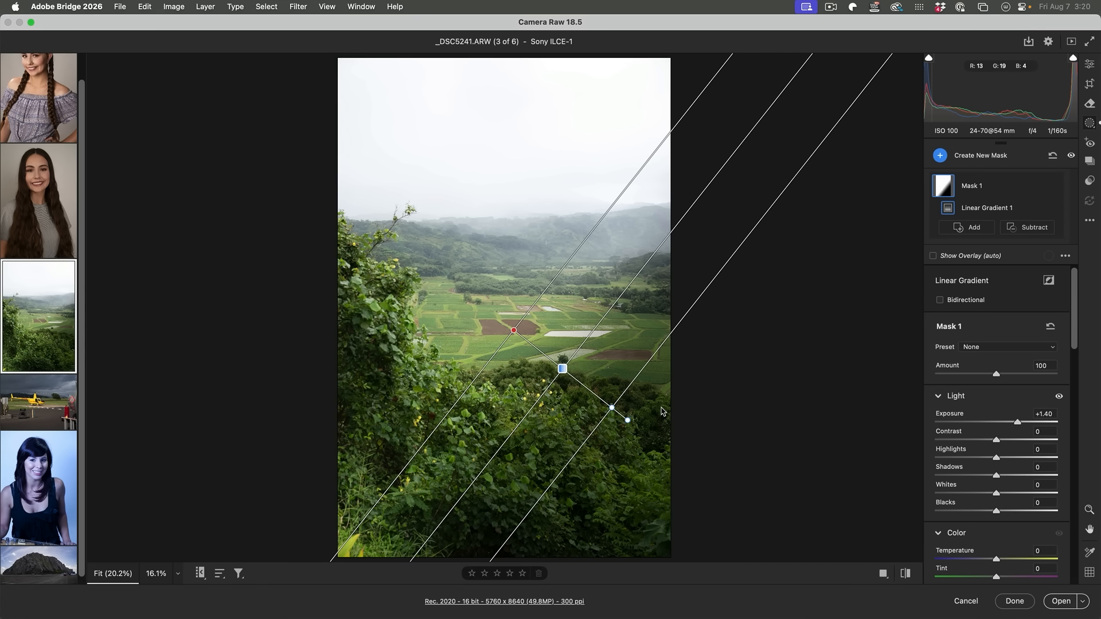
- Make the linear gradient bidirectional, pull its upper-left edge inward and widen the full-strength band on both sides of the centre
click(973, 304)
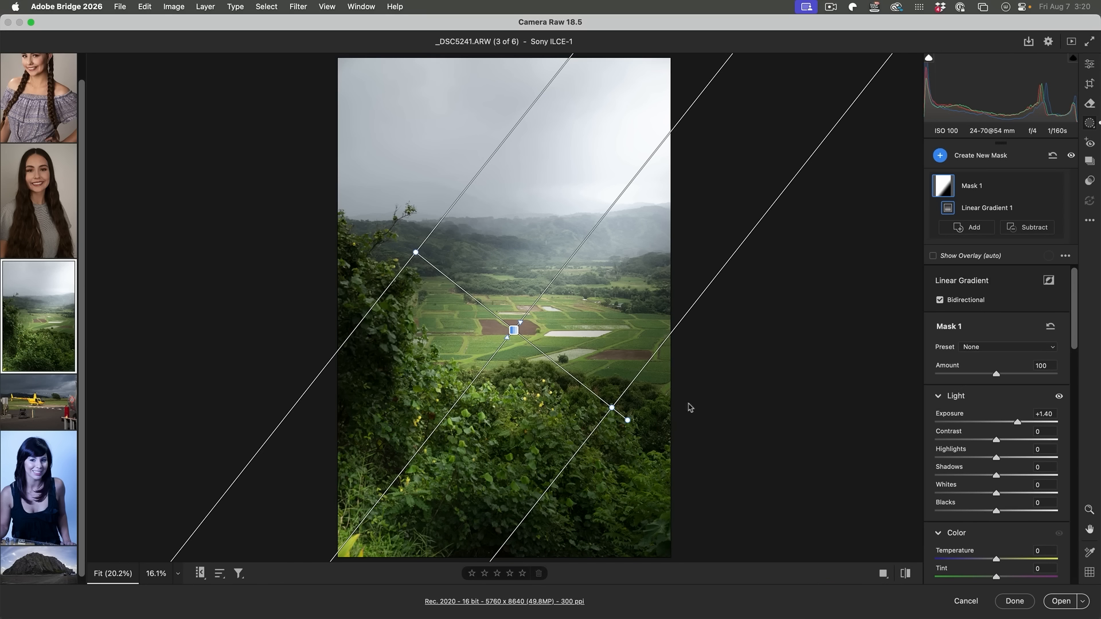
drag(416, 253, 434, 272)
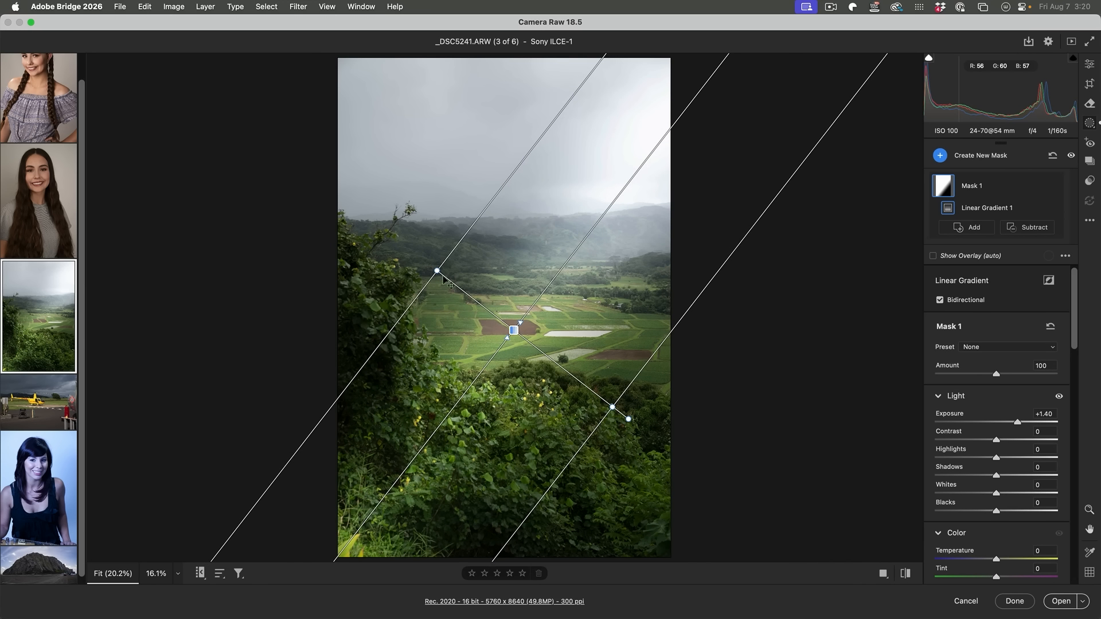
drag(552, 346, 523, 318)
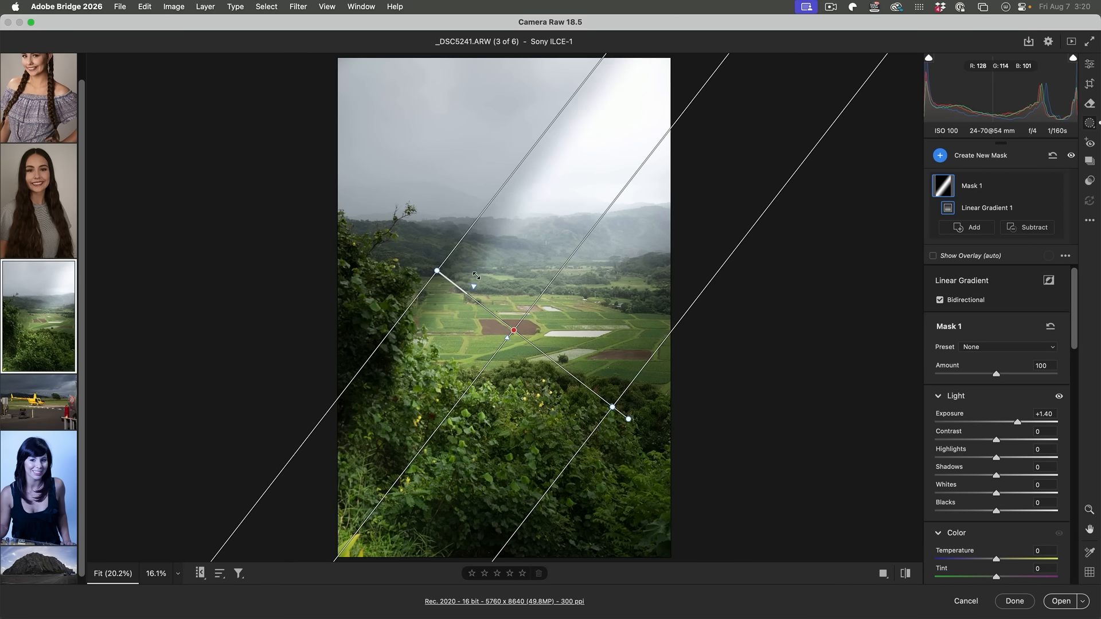
drag(519, 308, 498, 288)
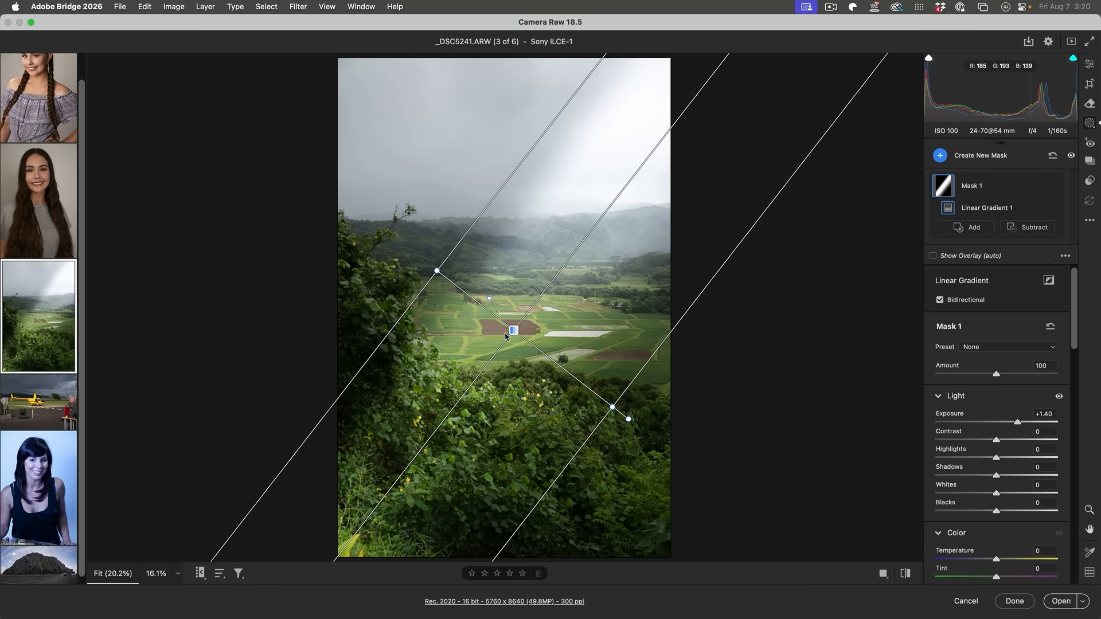
drag(508, 340, 546, 377)
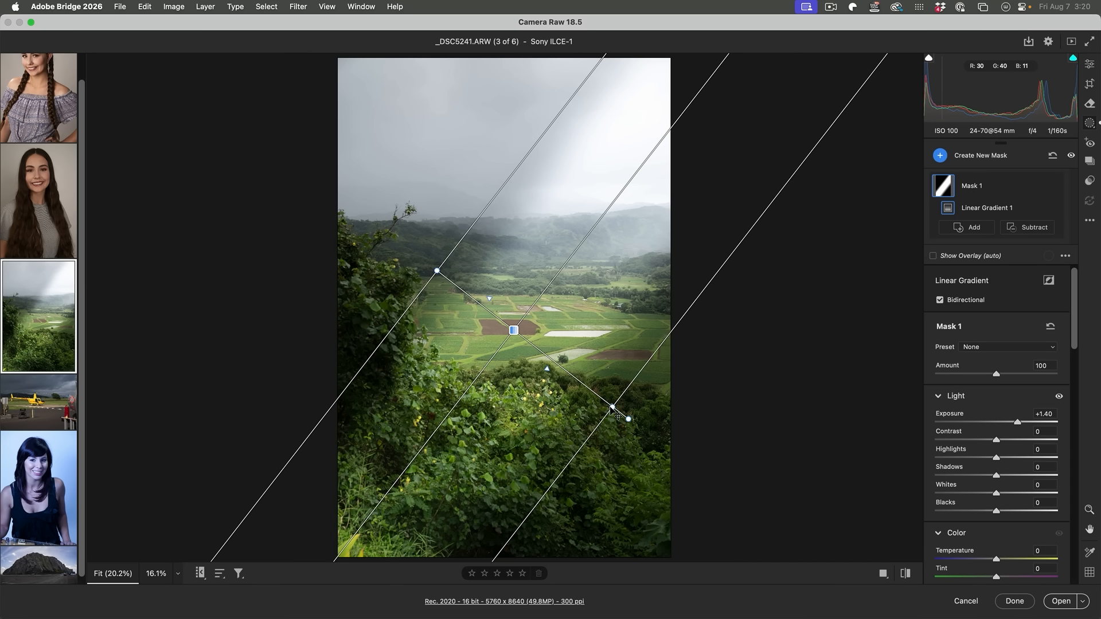
- Pull the bidirectional gradient's lower-right edge inward toward its centre, set the mask's Temperature to +18 and leave masking
drag(627, 414, 579, 387)
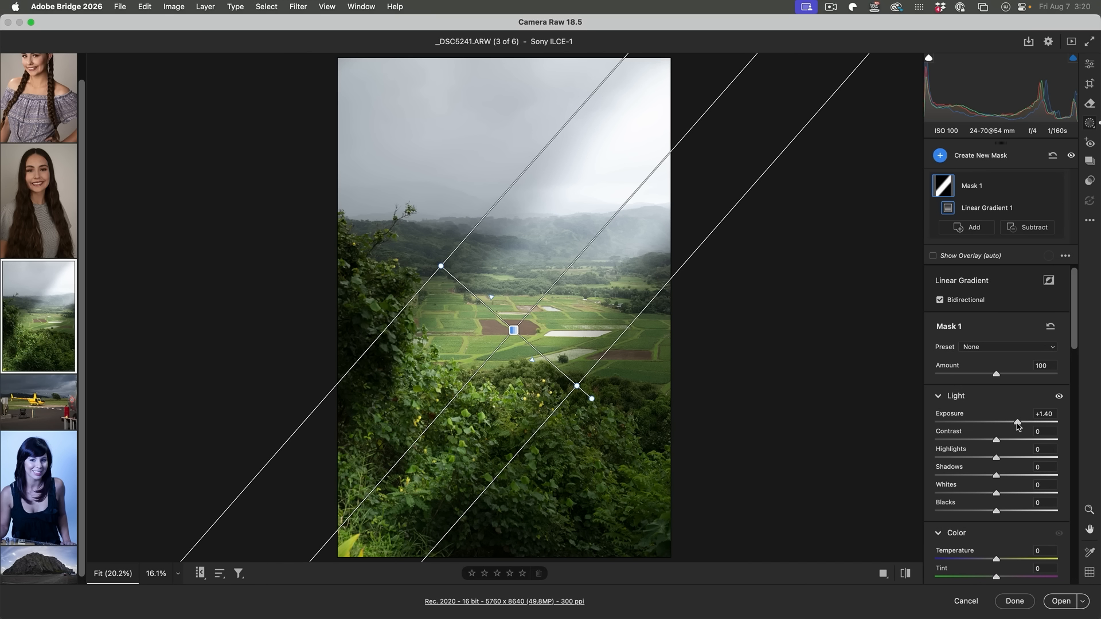
drag(996, 560, 1007, 560)
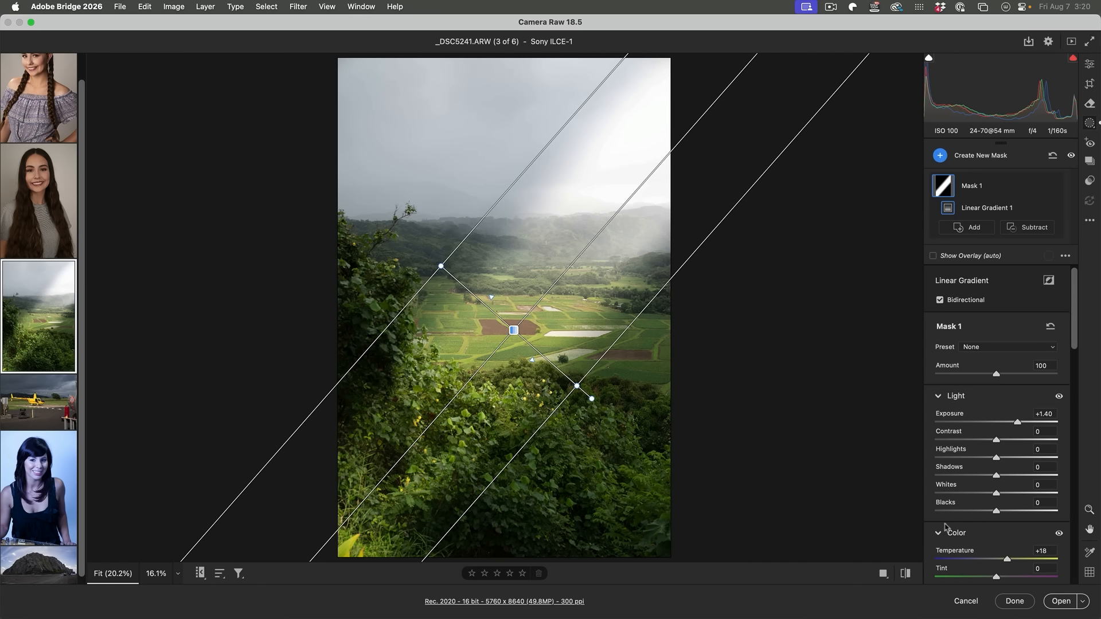
click(1091, 65)
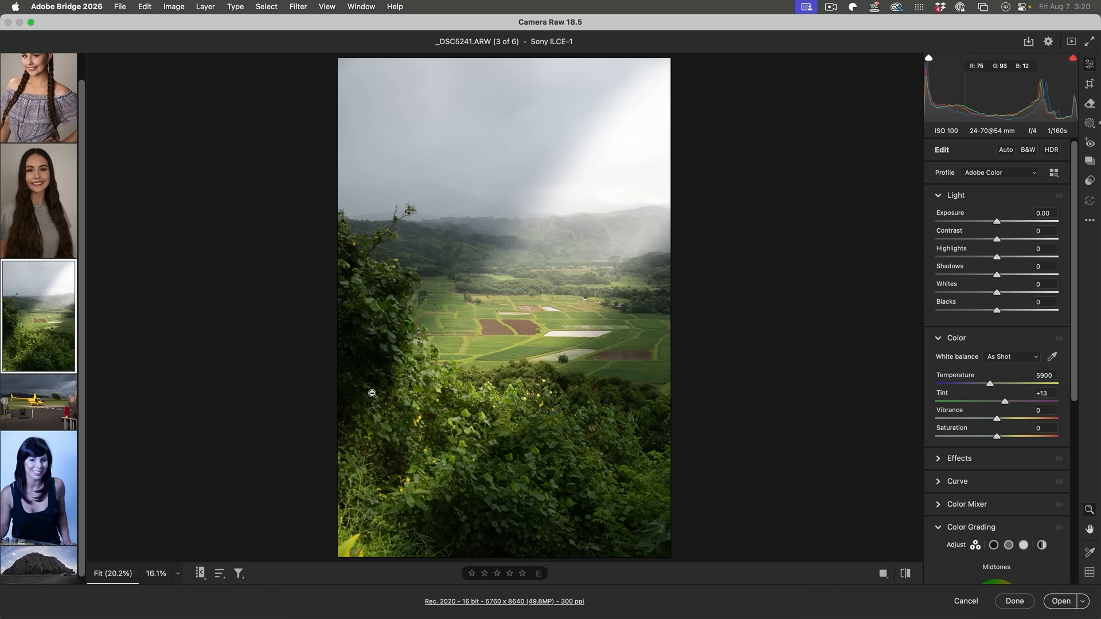
- Subtract the foreground foliage from the valley photo's gradient mask with Select Objects, using a brush size of 12
click(1091, 122)
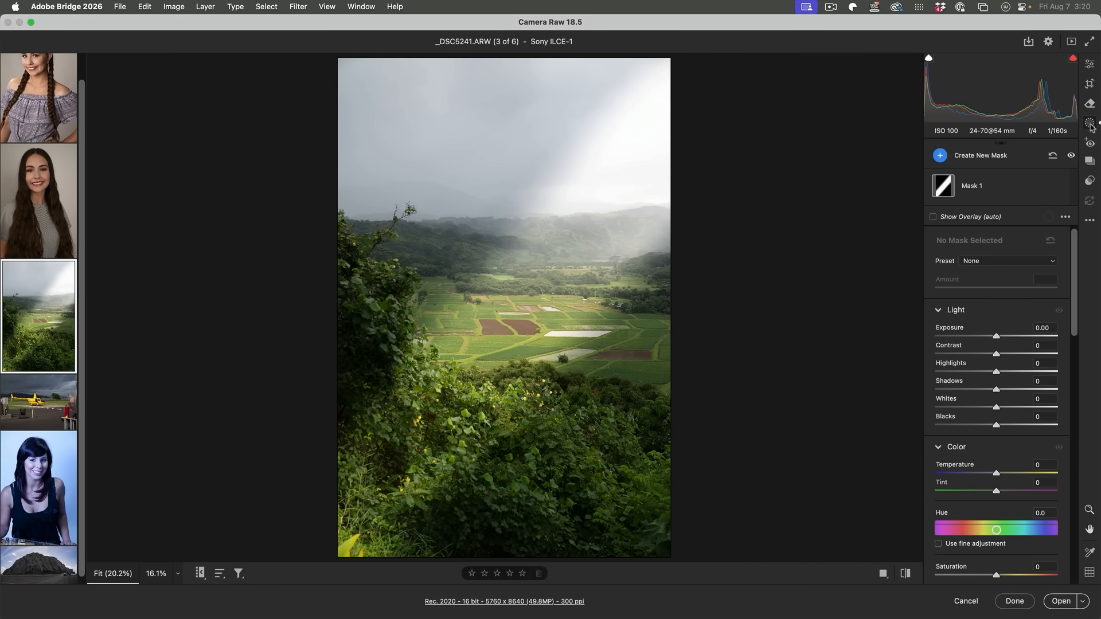
click(1030, 188)
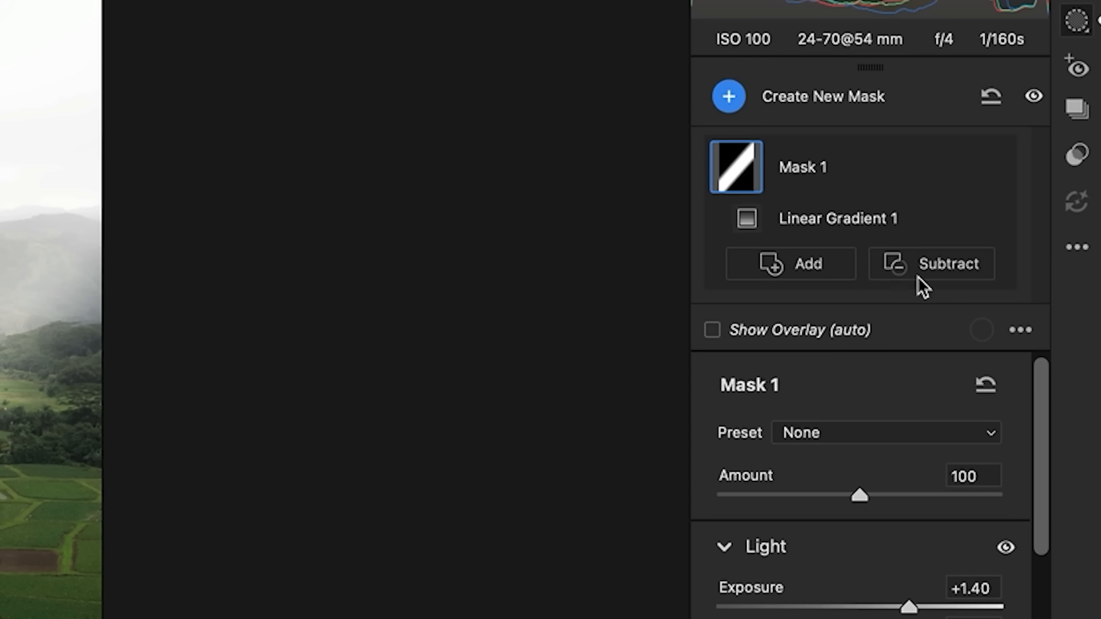
click(1028, 228)
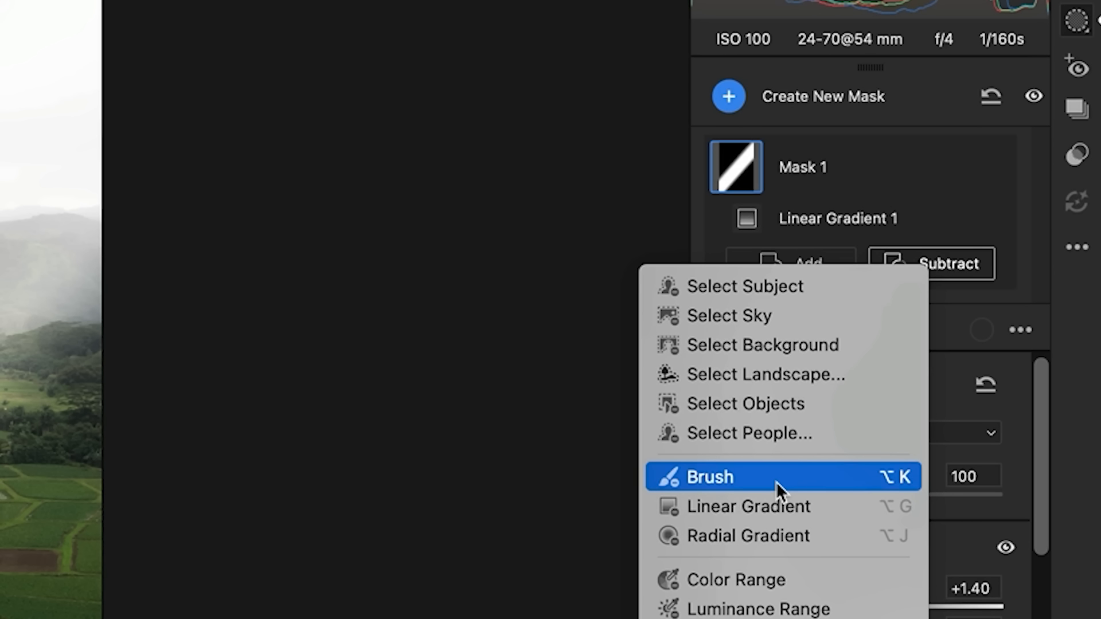
click(783, 405)
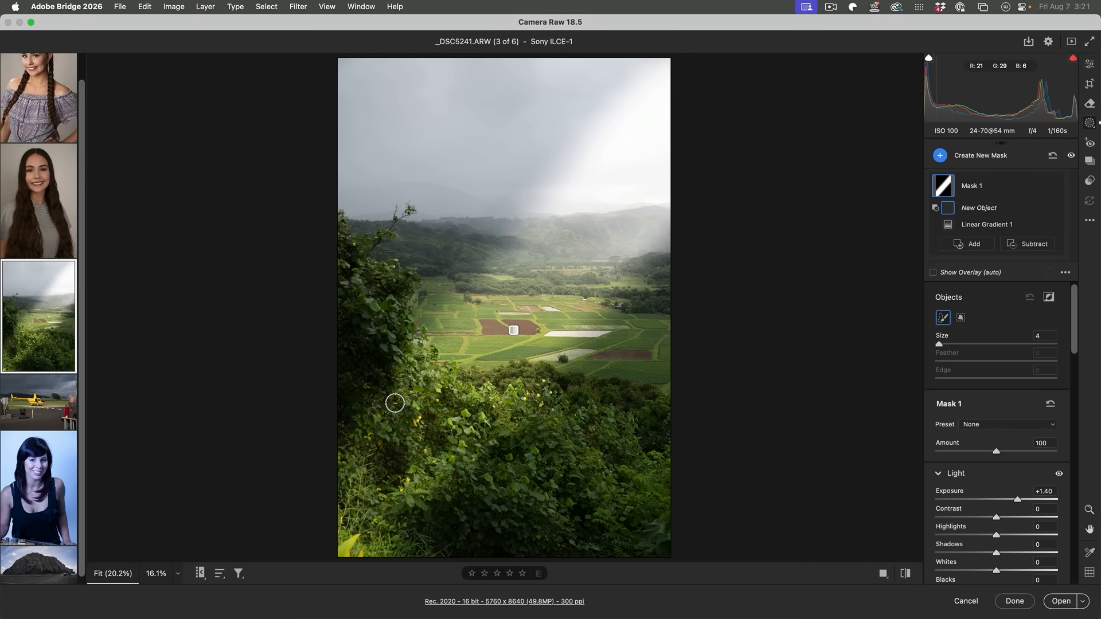
key(bracketright)
key(bracketright)
key(bracketright)
key(bracketright)
key(bracketright)
key(bracketright)
key(bracketright)
key(bracketright)
mouse_move(369, 368)
mouse_down()
mouse_move(477, 414)
mouse_move(491, 397)
mouse_move(368, 373)
mouse_move(558, 412)
mouse_move(271, 439)
mouse_move(308, 477)
mouse_move(275, 524)
mouse_move(404, 531)
mouse_move(341, 517)
mouse_move(373, 456)
mouse_move(370, 481)
mouse_move(654, 481)
mouse_up()
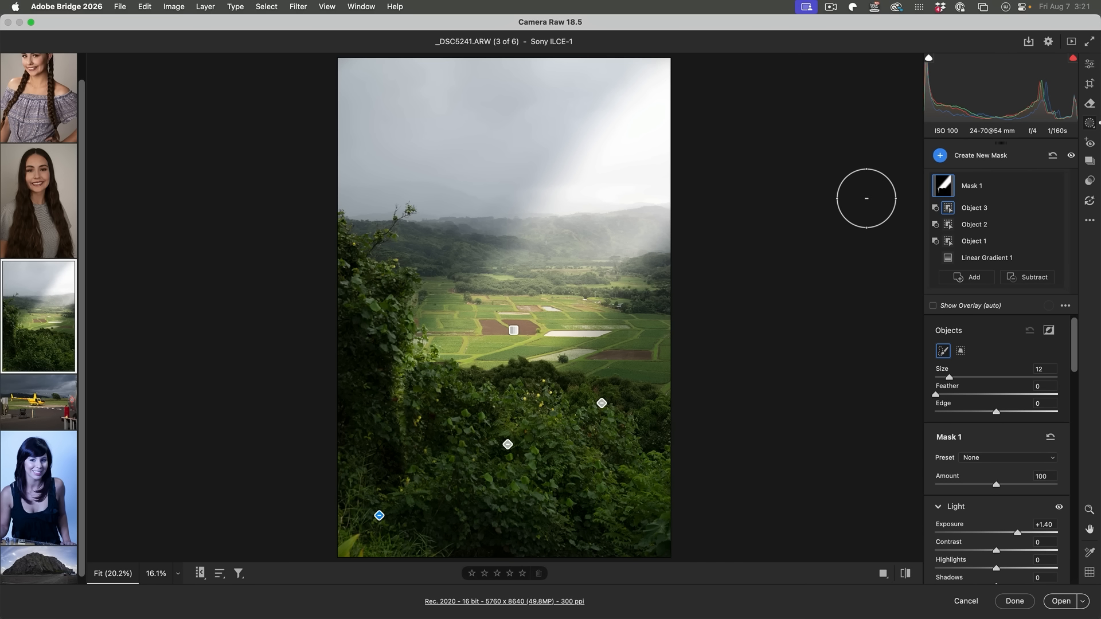
- Show the autofocus points on the braided-hair portrait and on the helicopter photo, and turn them off again
click(50, 103)
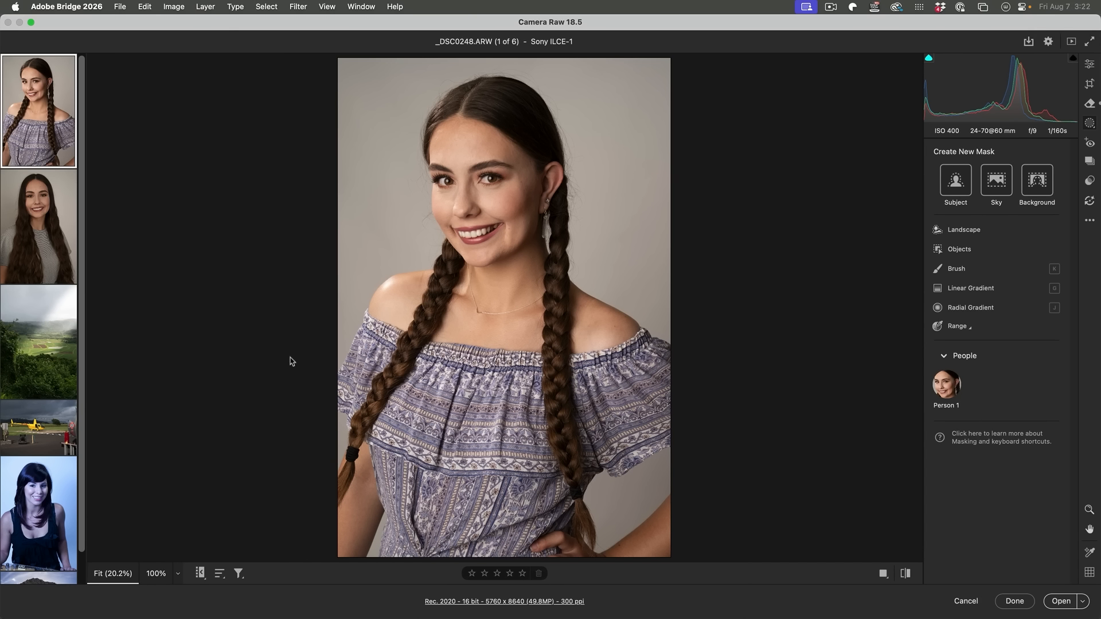
right_click(513, 296)
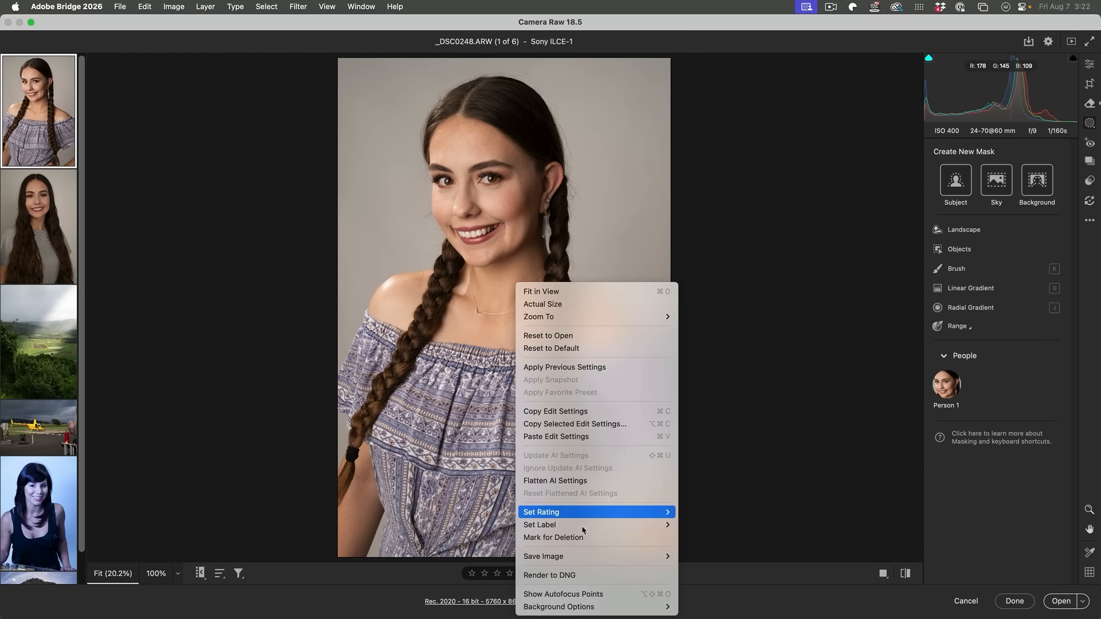
click(594, 595)
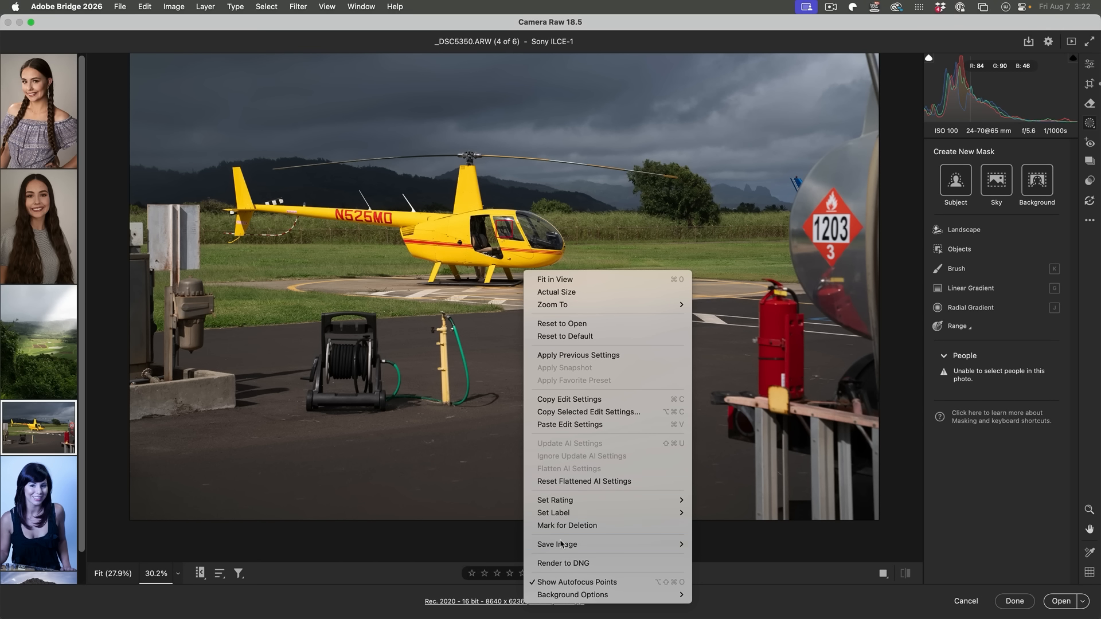
click(571, 583)
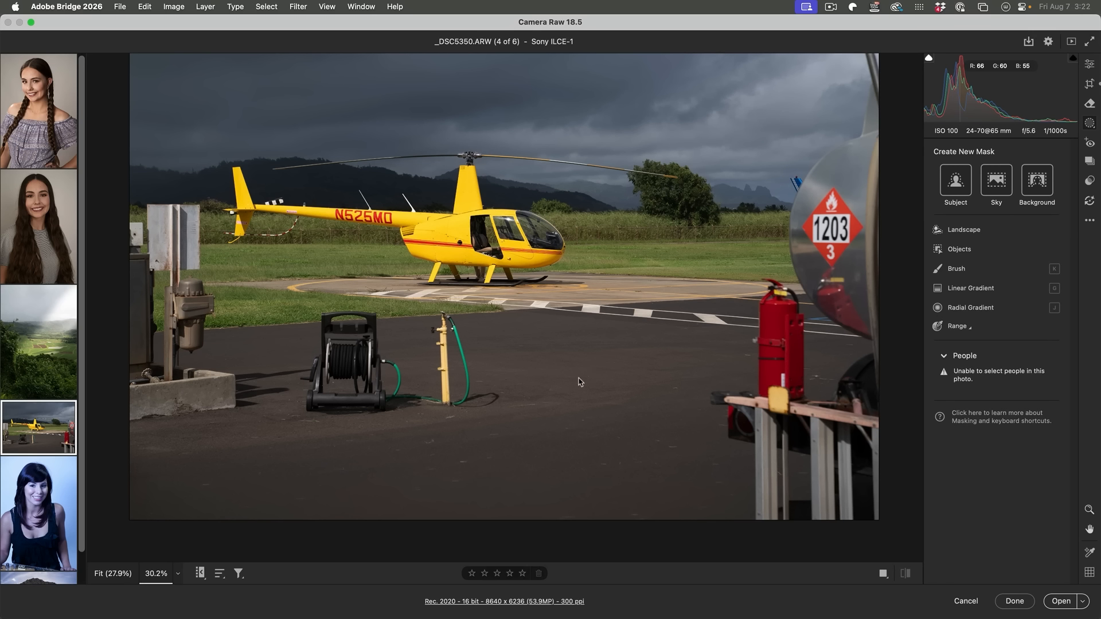
- Show the vectorscope for the helicopter photo and switch from masking to the overall Edit adjustments
right_click(992, 95)
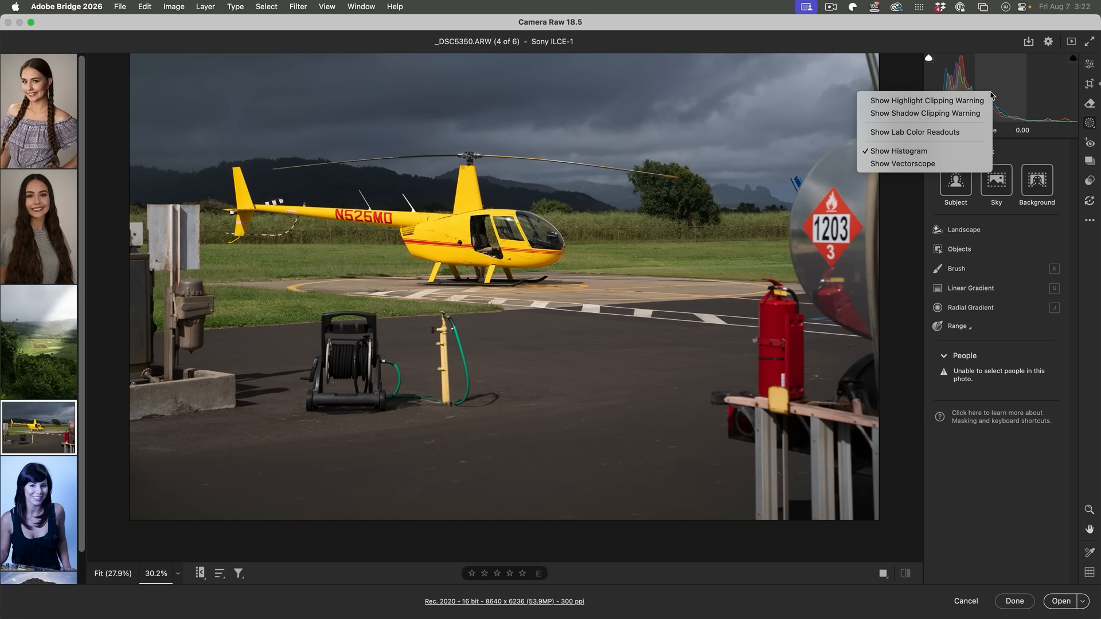
click(931, 164)
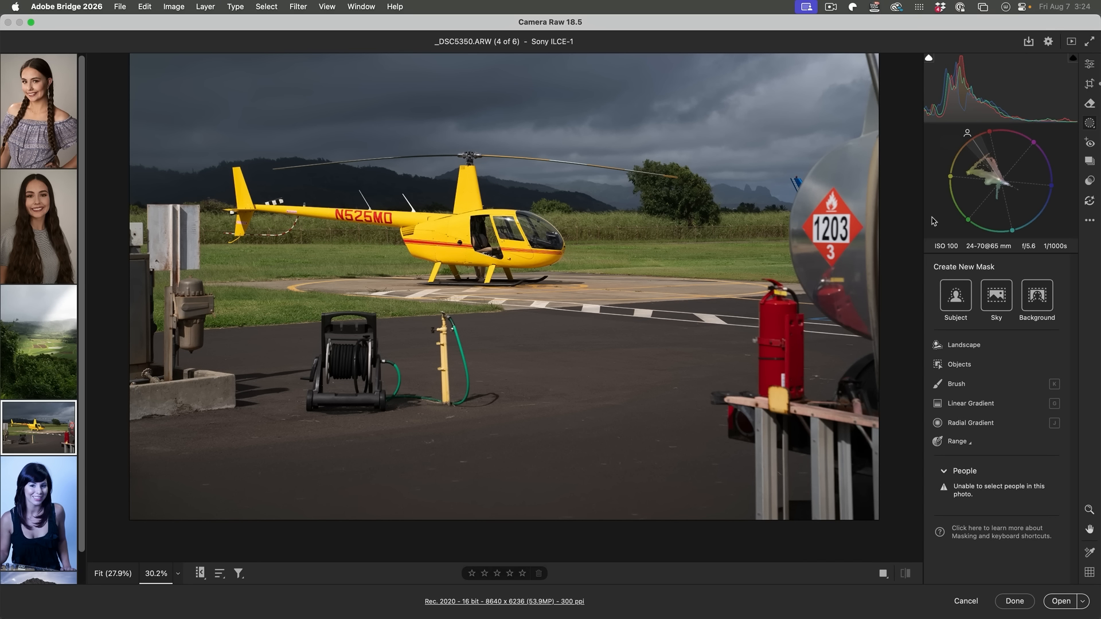
key(e)
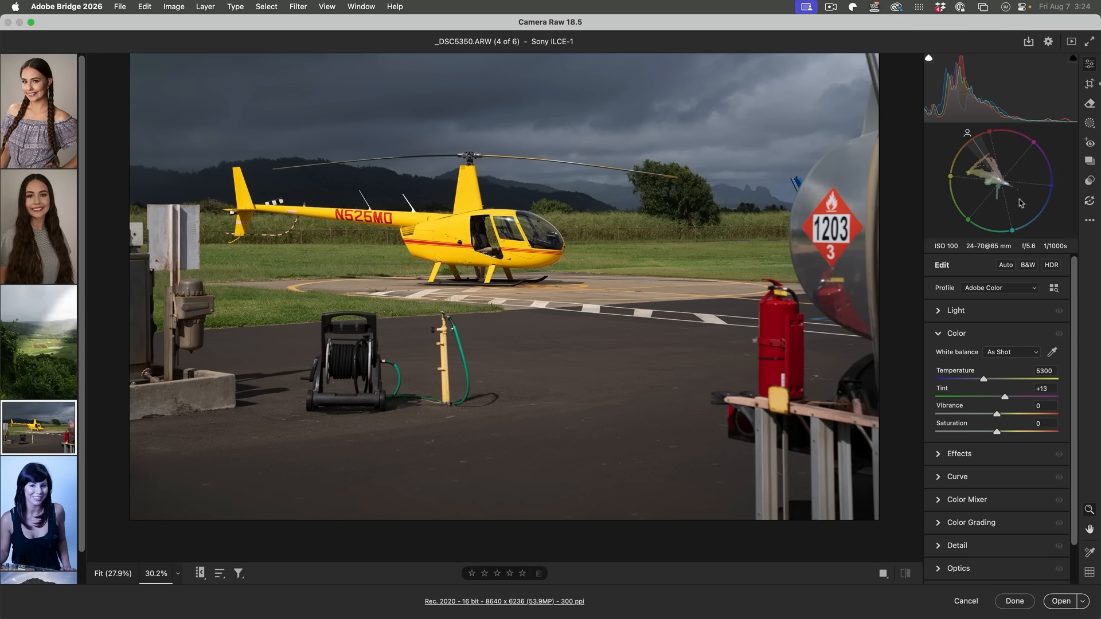
- Try the helicopter photo's Temperature at 2200 and at a much warmer setting, and reset it
drag(983, 380, 949, 380)
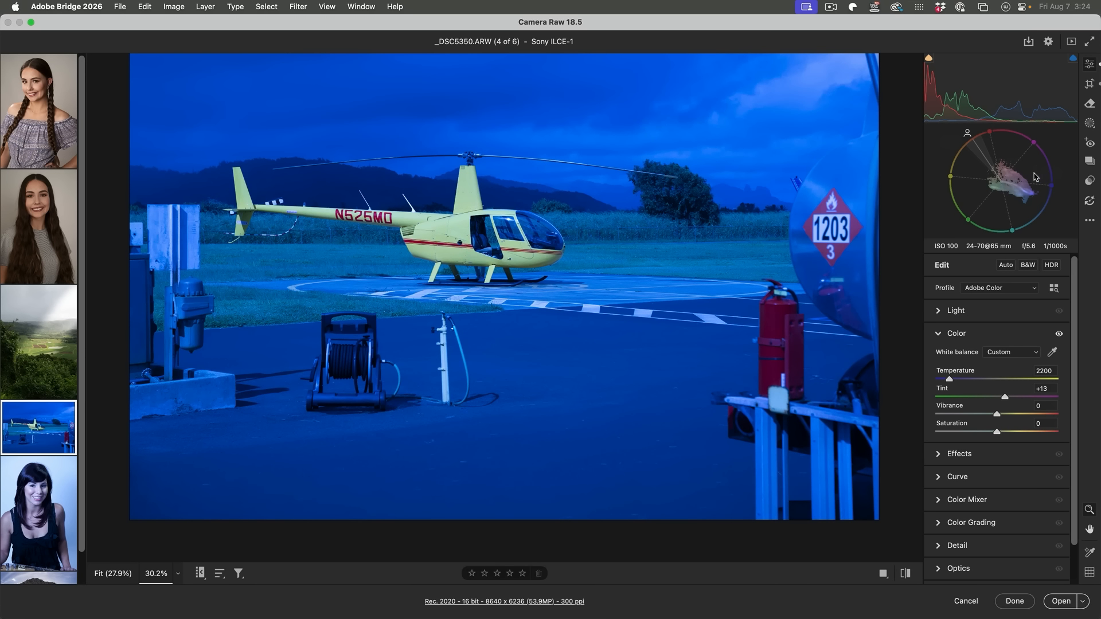
drag(951, 379, 1005, 381)
double_click(1004, 381)
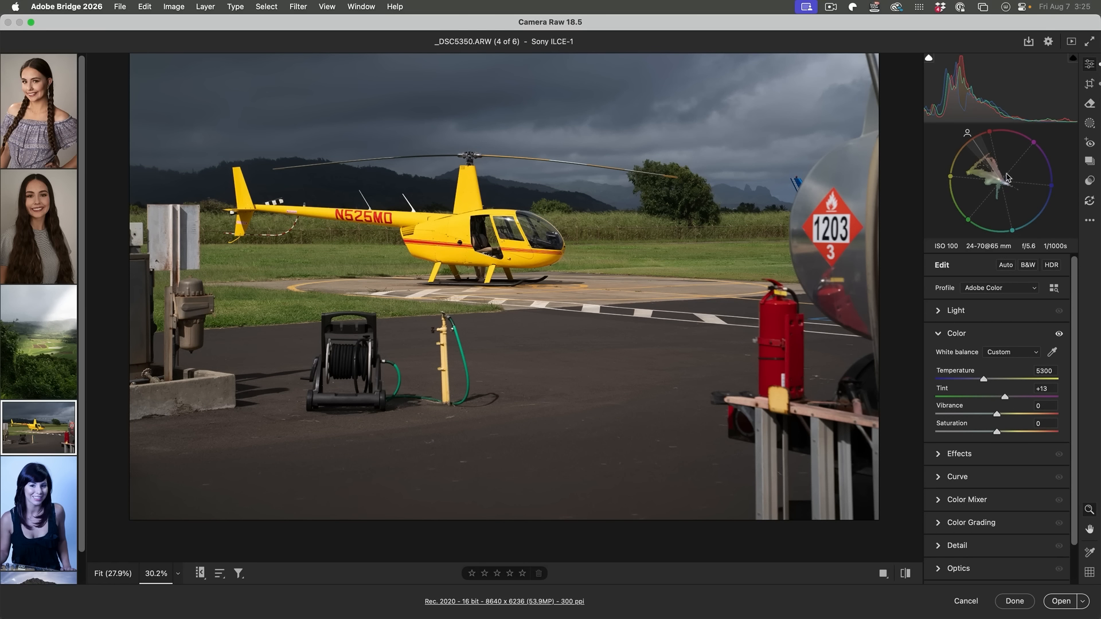
- Set the helicopter photo's Saturation to +8 after trying +51, and open the blue-tinted portrait
drag(999, 435, 1029, 437)
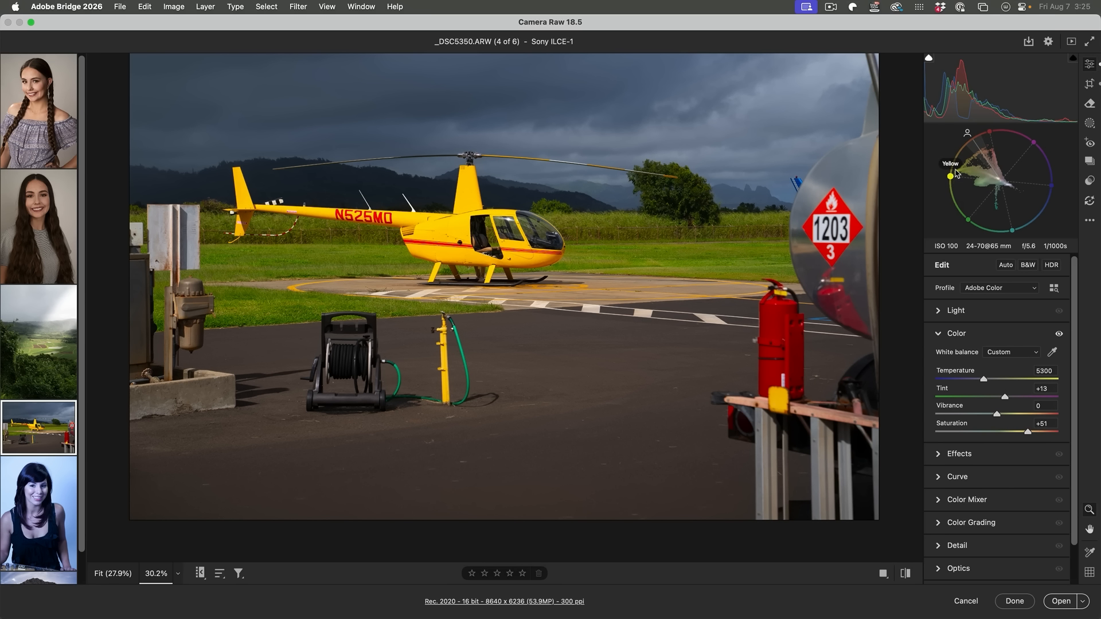
drag(1028, 433, 1002, 433)
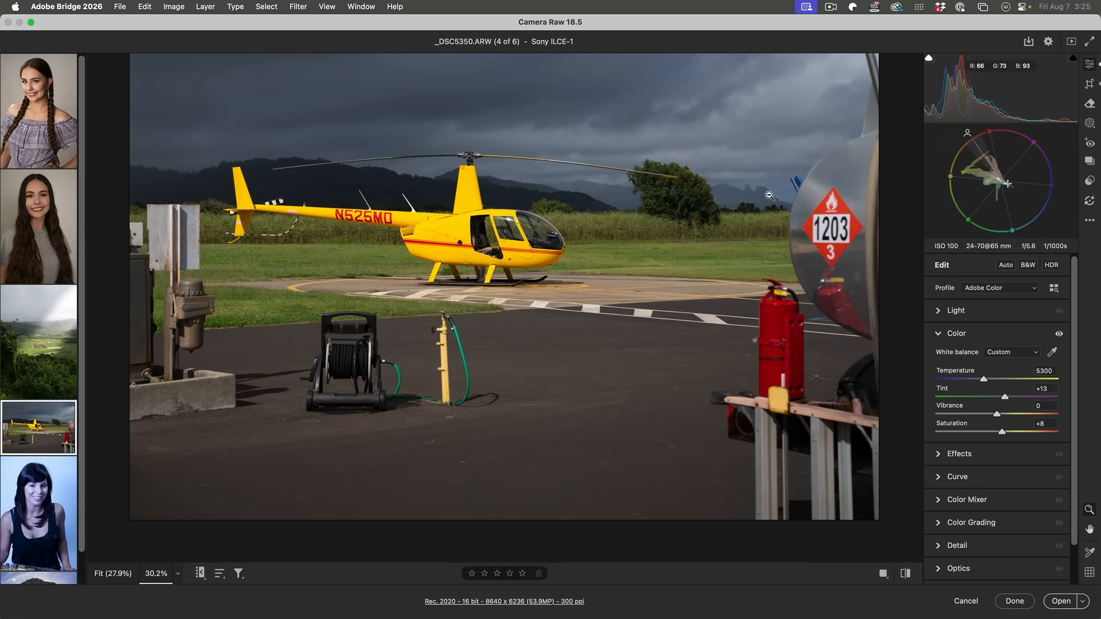
click(48, 490)
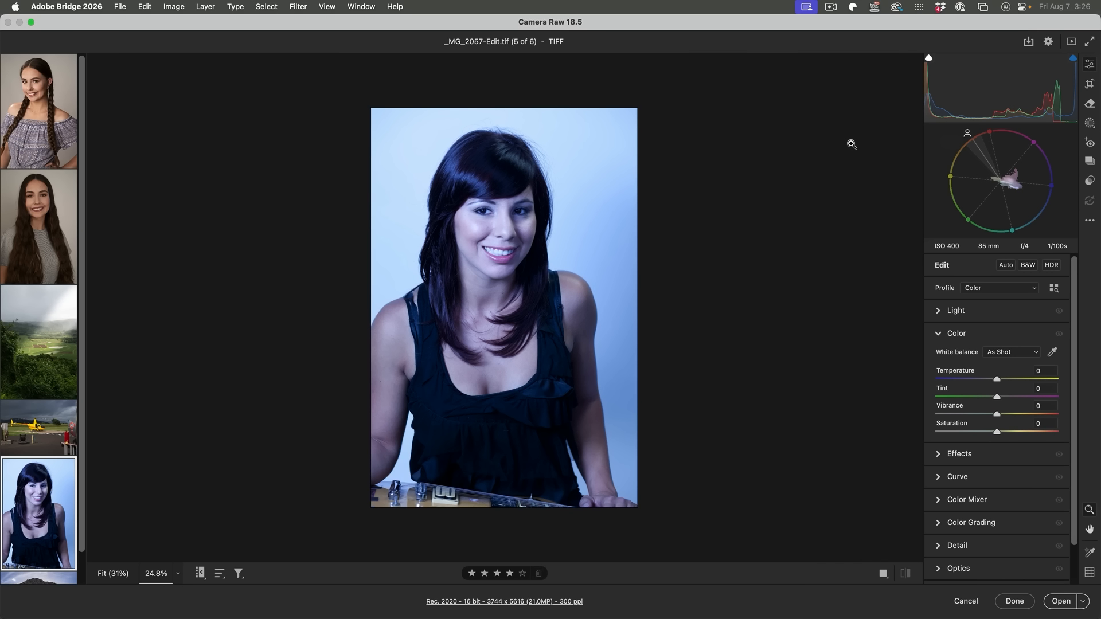
- Create a single people mask covering the portrait subject's Facial Skin and Body Skin
click(1091, 122)
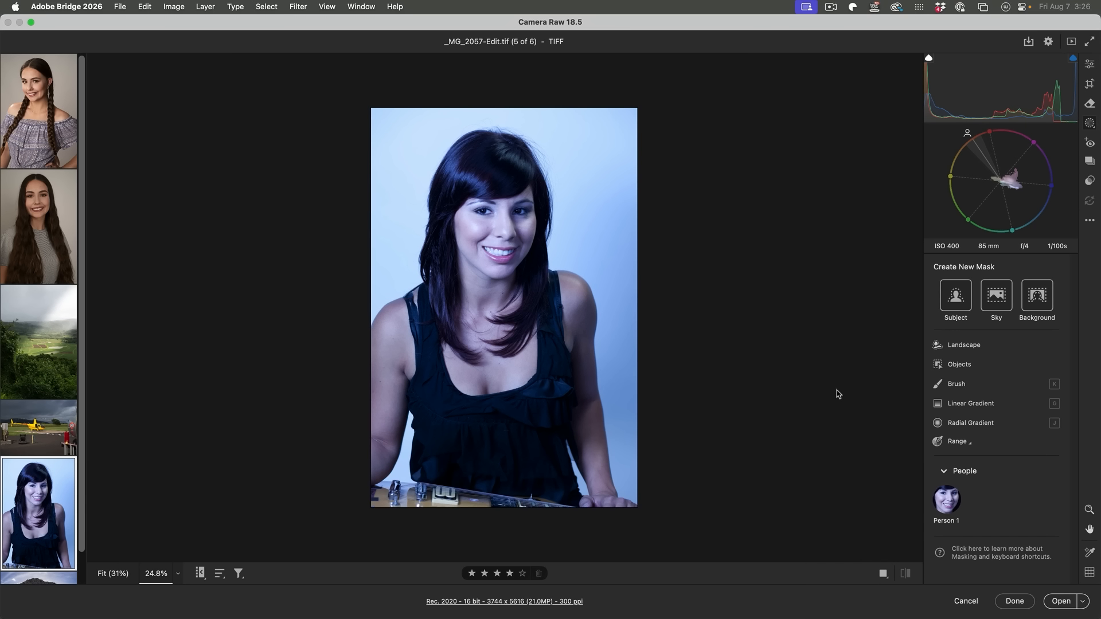
click(951, 506)
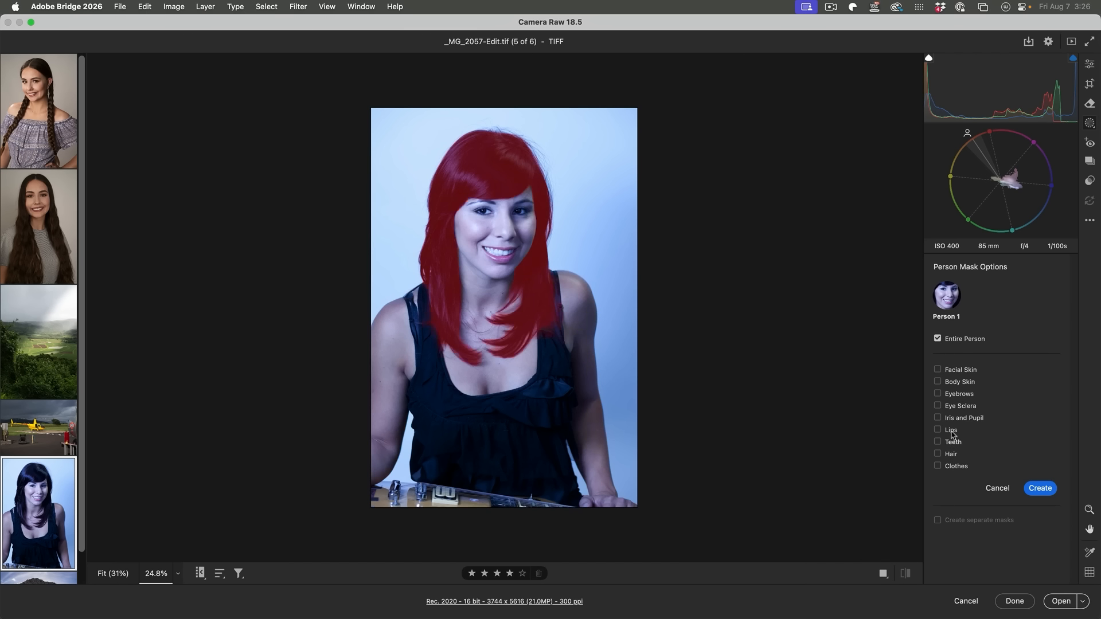
click(938, 371)
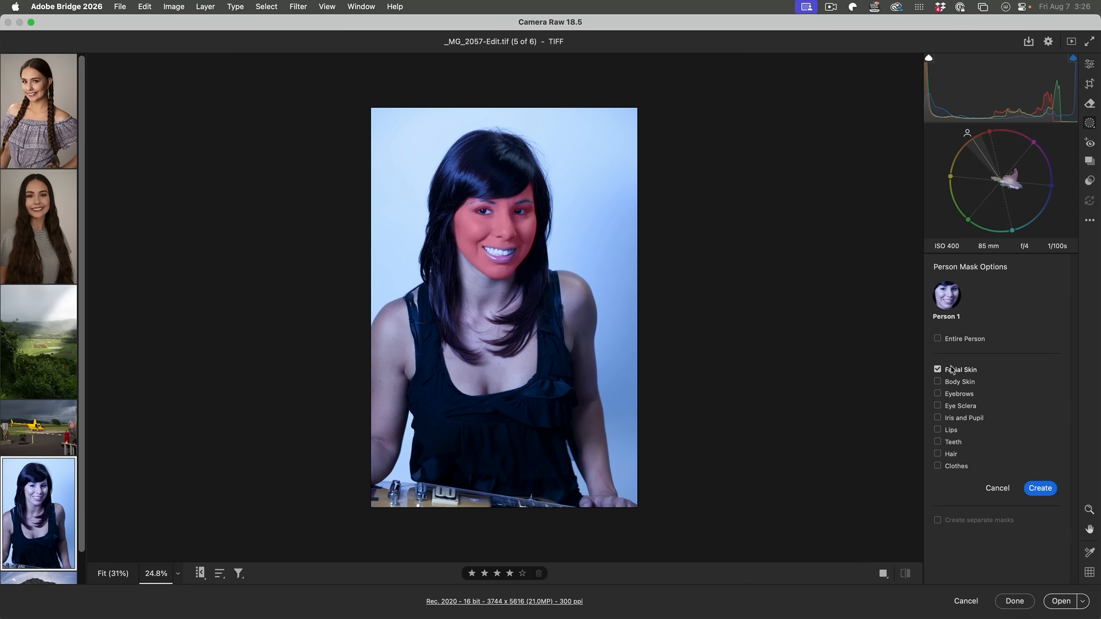
click(939, 383)
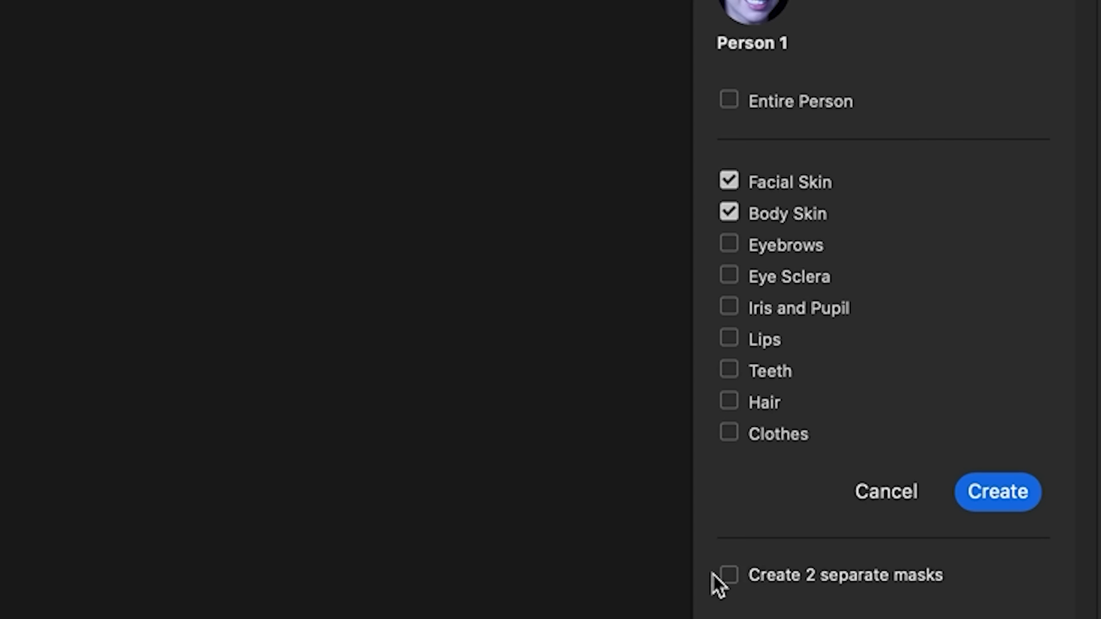
click(1013, 494)
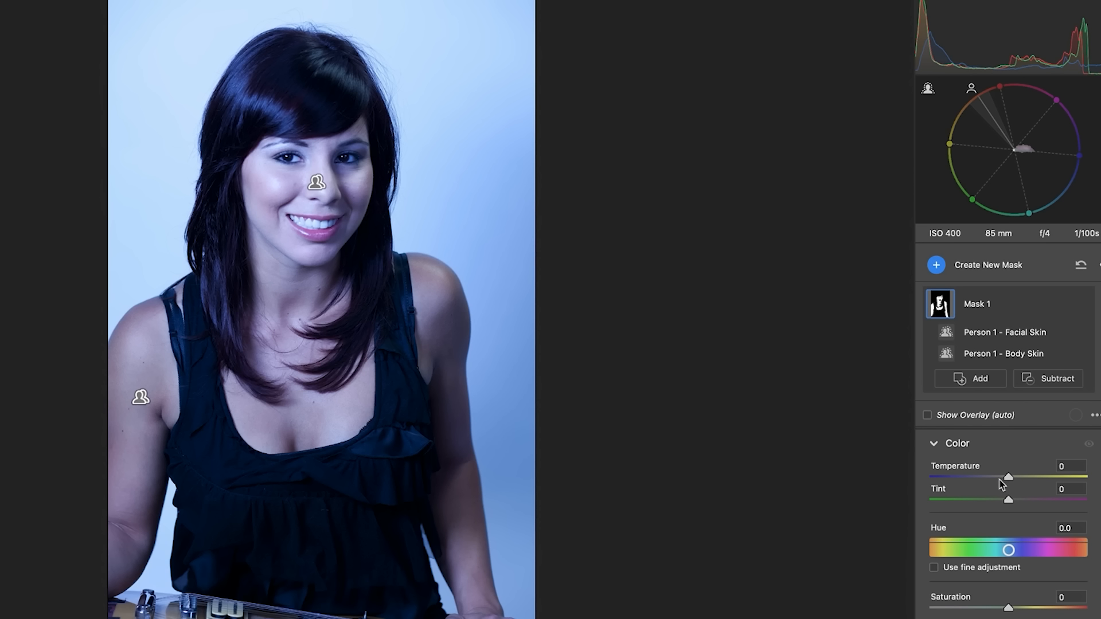
- Try the skin mask's Temperature at +100 and at +72, and delete the mask
drag(1009, 476, 1087, 476)
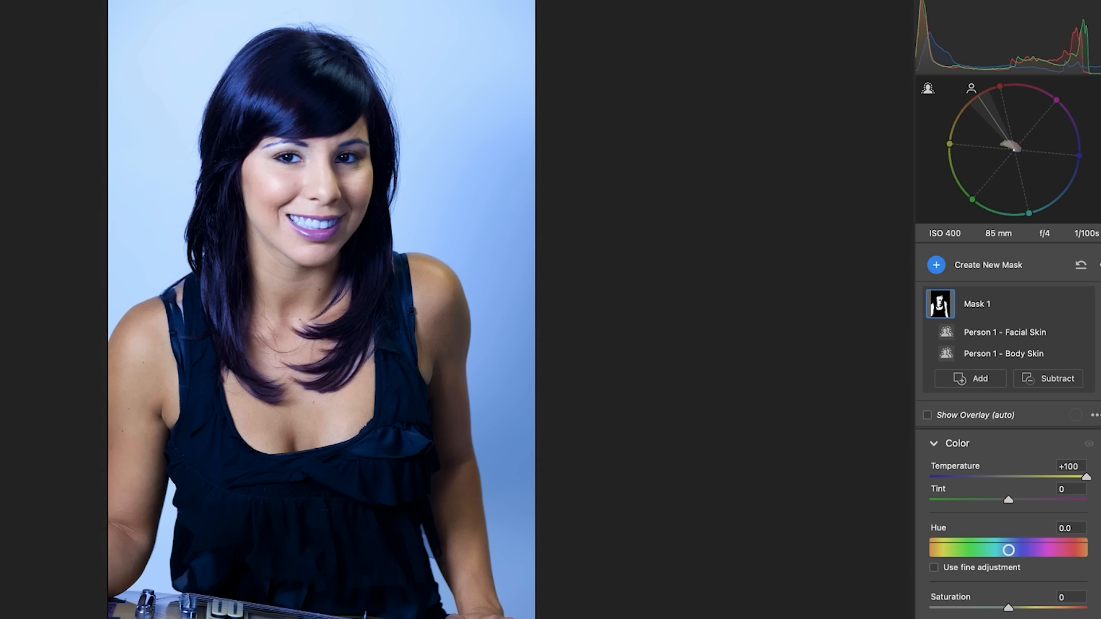
drag(1095, 486, 1067, 477)
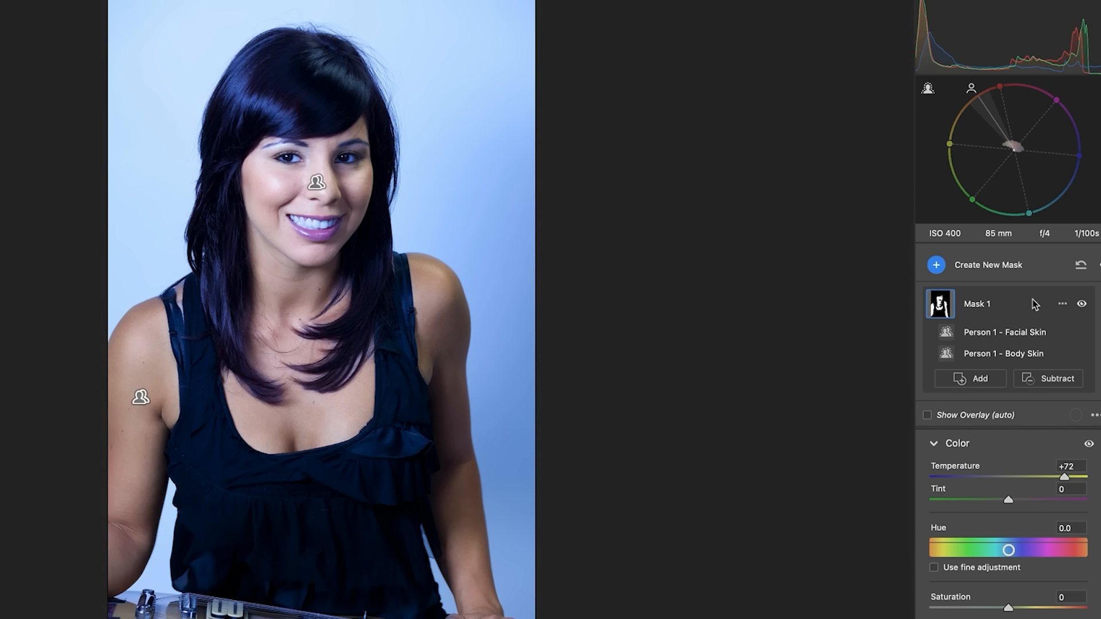
click(1063, 305)
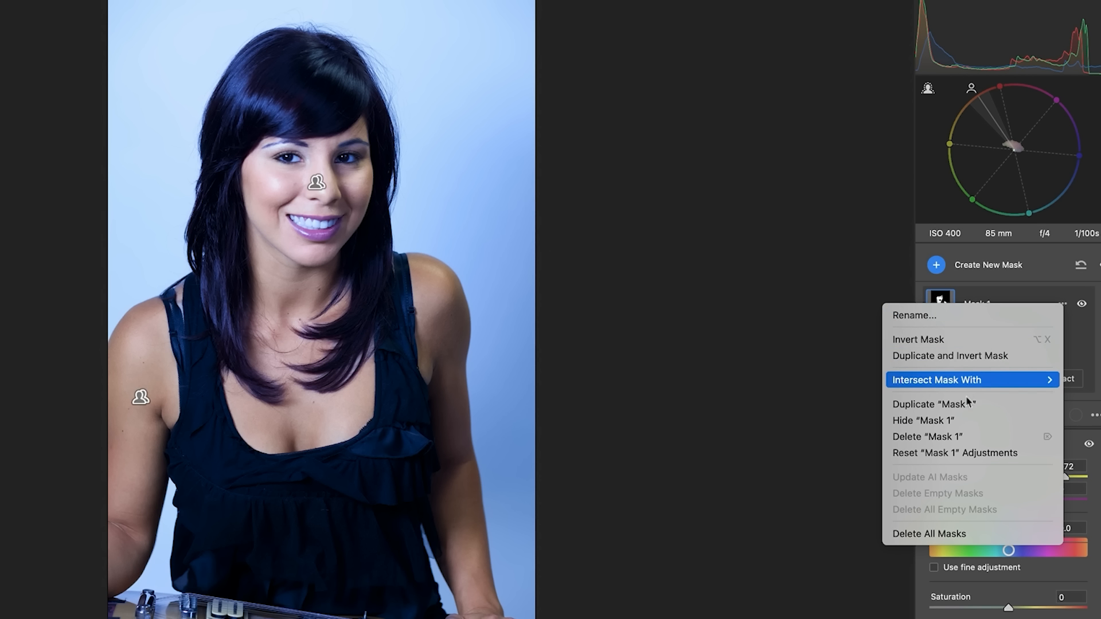
click(962, 436)
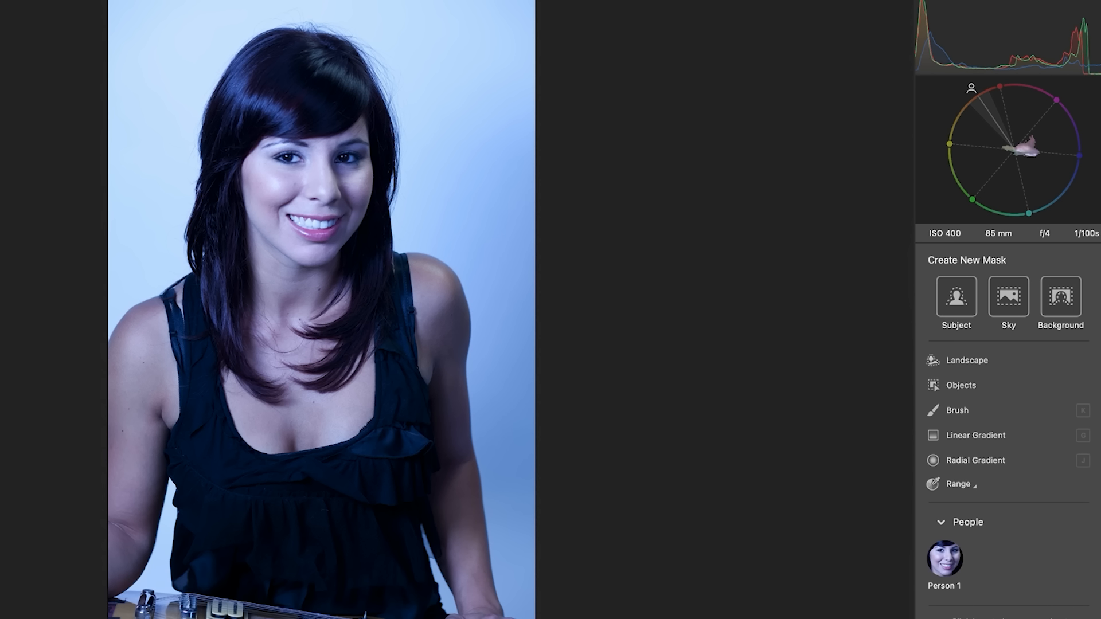
- Set the whole portrait's Temperature to +72, Exposure to -1.05 and Tint to +20, and view it without the surrounding interface
click(1100, 23)
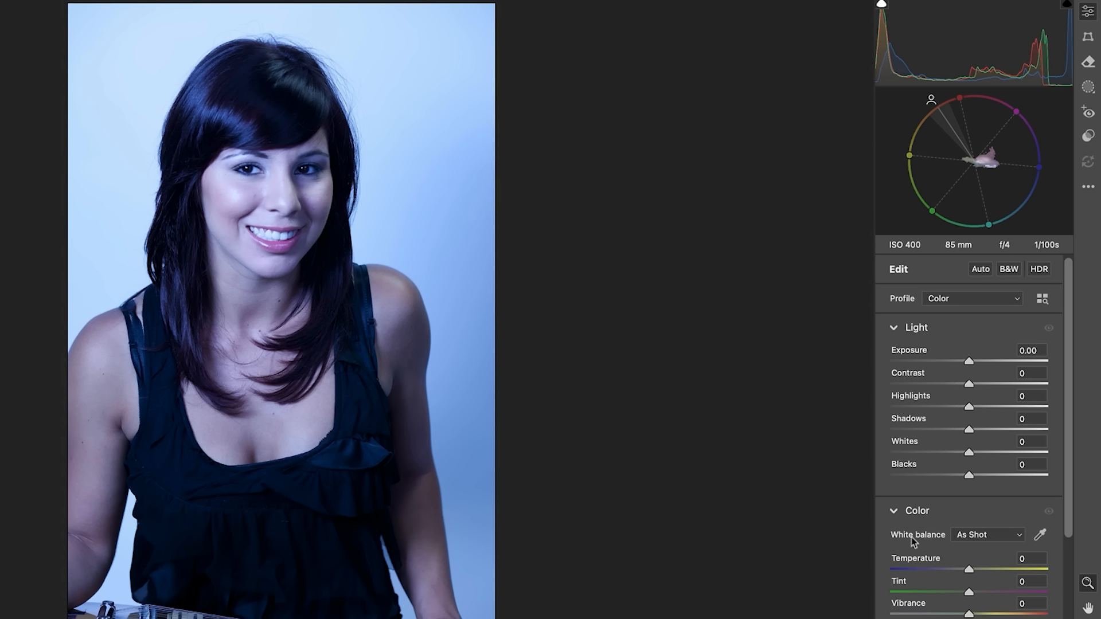
click(1026, 558)
text(72)
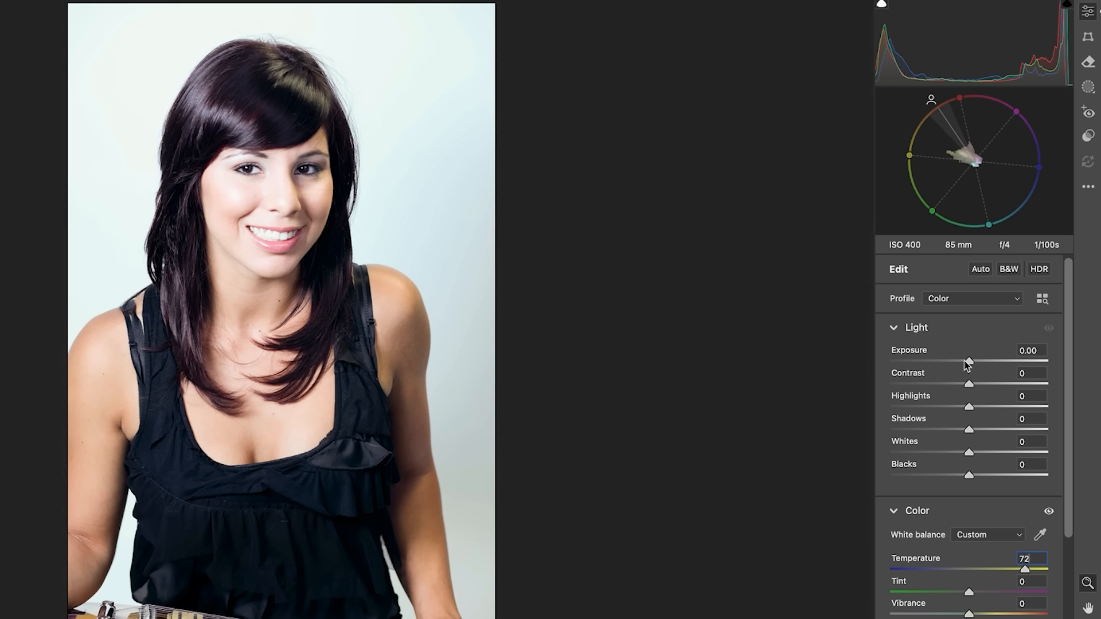
drag(970, 362, 953, 361)
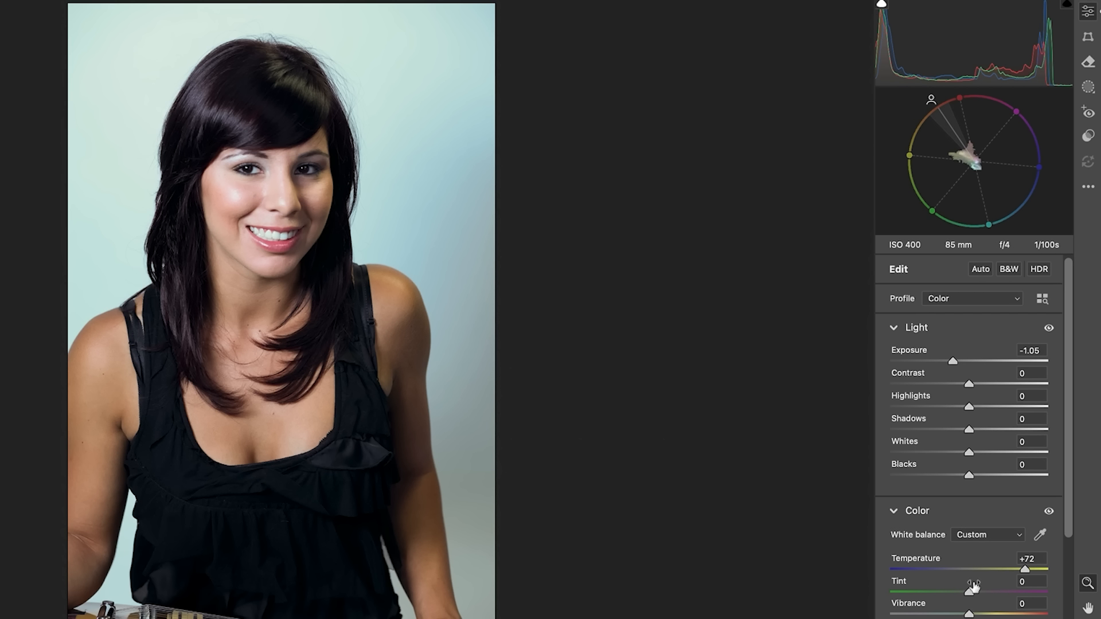
drag(970, 592, 986, 588)
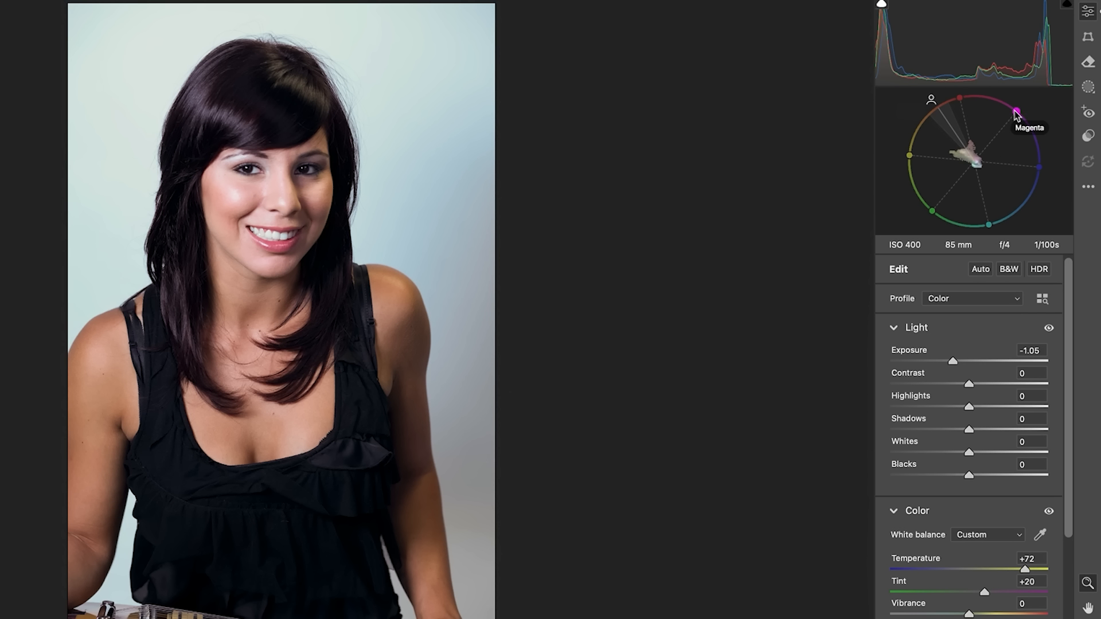
key(Tab)
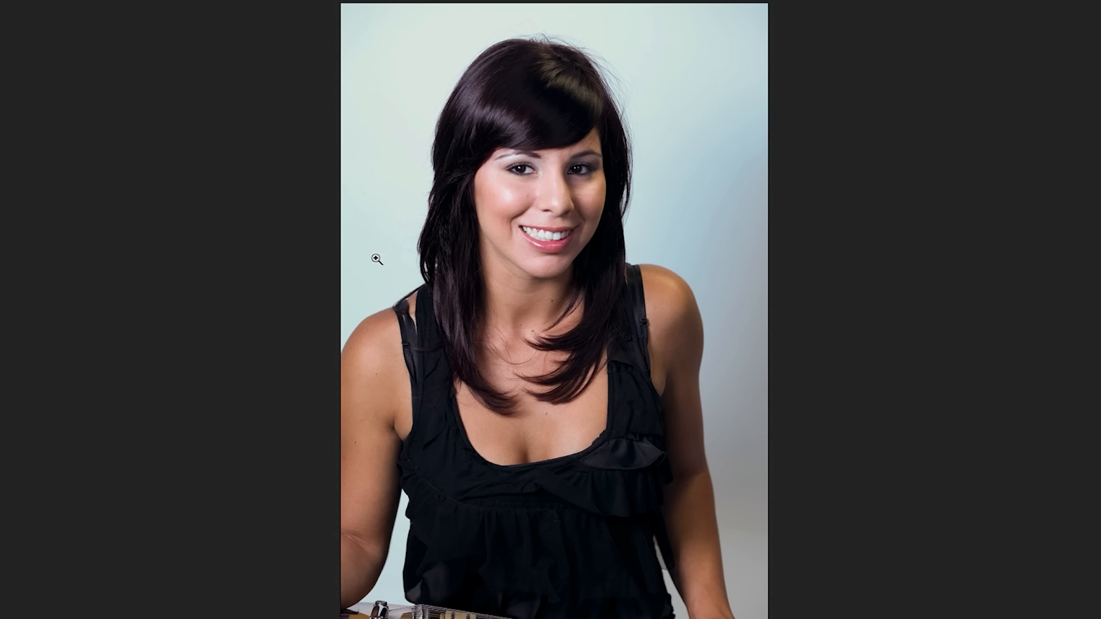